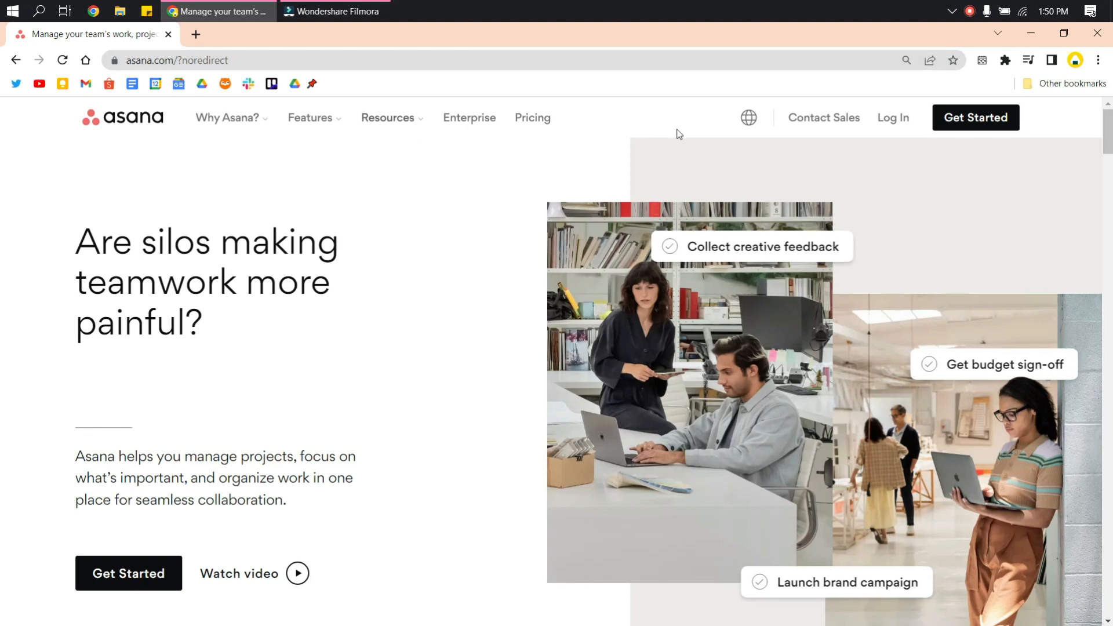
Sign up for a new Asana account using the personal e-mail address
{"action": "left_click", "coordinate": [974, 119]}
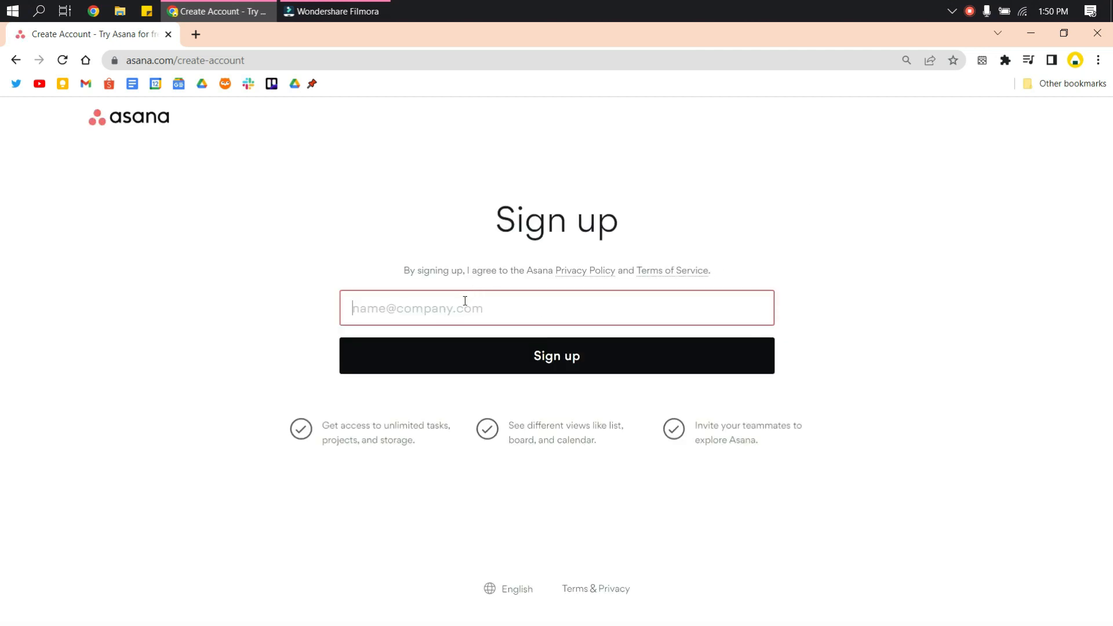
{"action": "type", "text": "sof"}
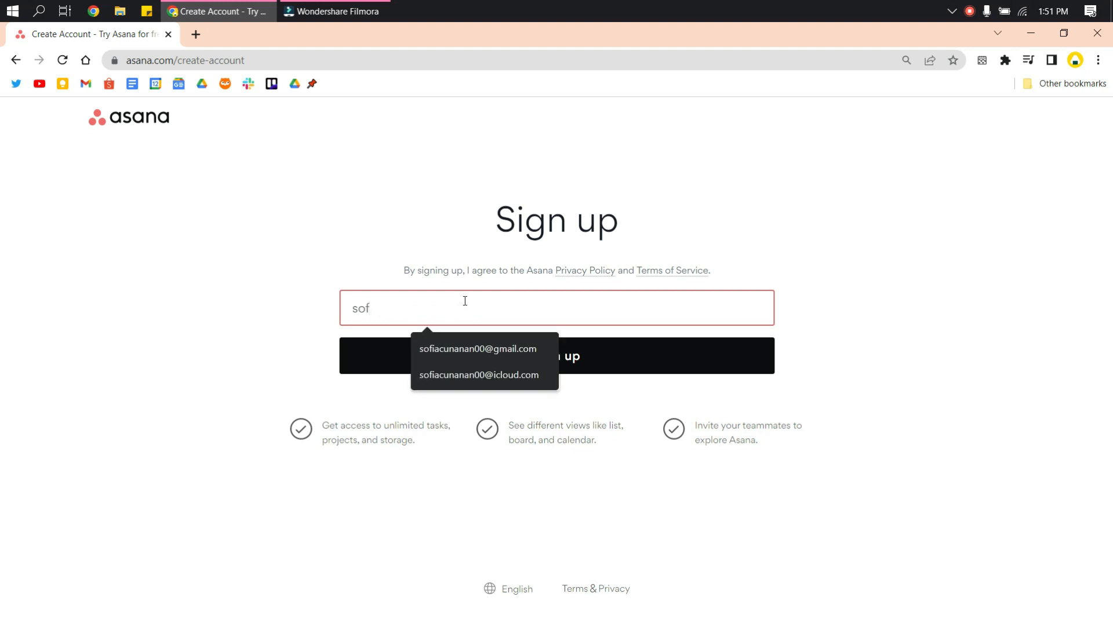
{"action": "left_click", "coordinate": [464, 342]}
{"action": "left_click", "coordinate": [482, 347]}
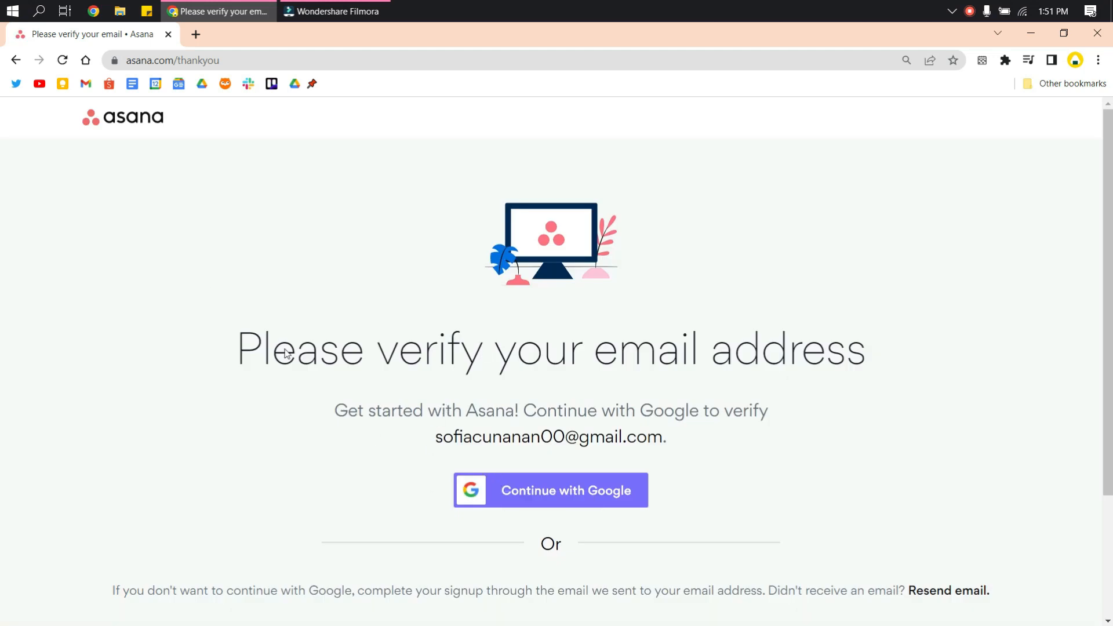
Open Gmail in a new browser tab and verify the e-mail address from the "Complete your Asana sign up" message
{"action": "left_click", "coordinate": [196, 34]}
{"action": "left_click", "coordinate": [88, 84]}
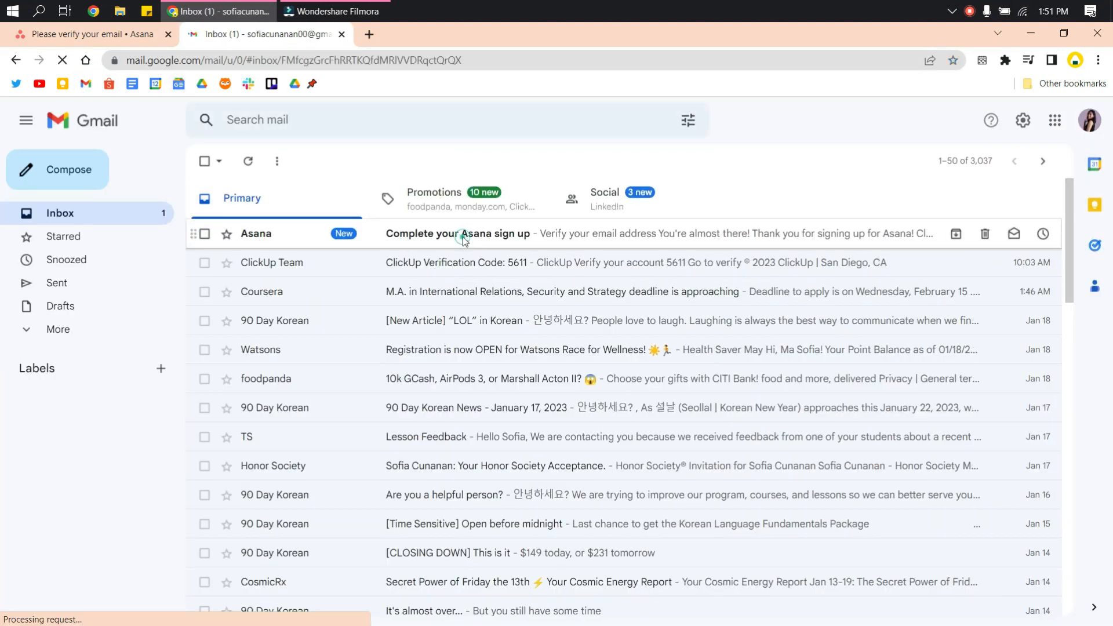
{"action": "left_click", "coordinate": [464, 241]}
{"action": "left_click", "coordinate": [659, 443]}
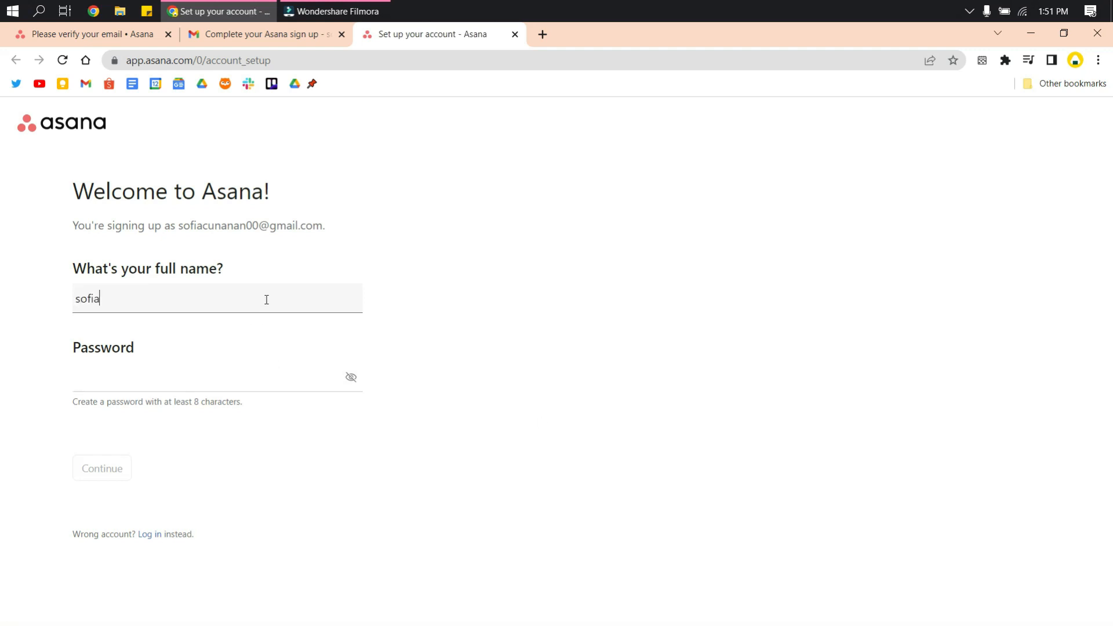
Fill in the full name and account password in the Asana account setup and submit them
{"action": "left_click", "coordinate": [212, 373]}
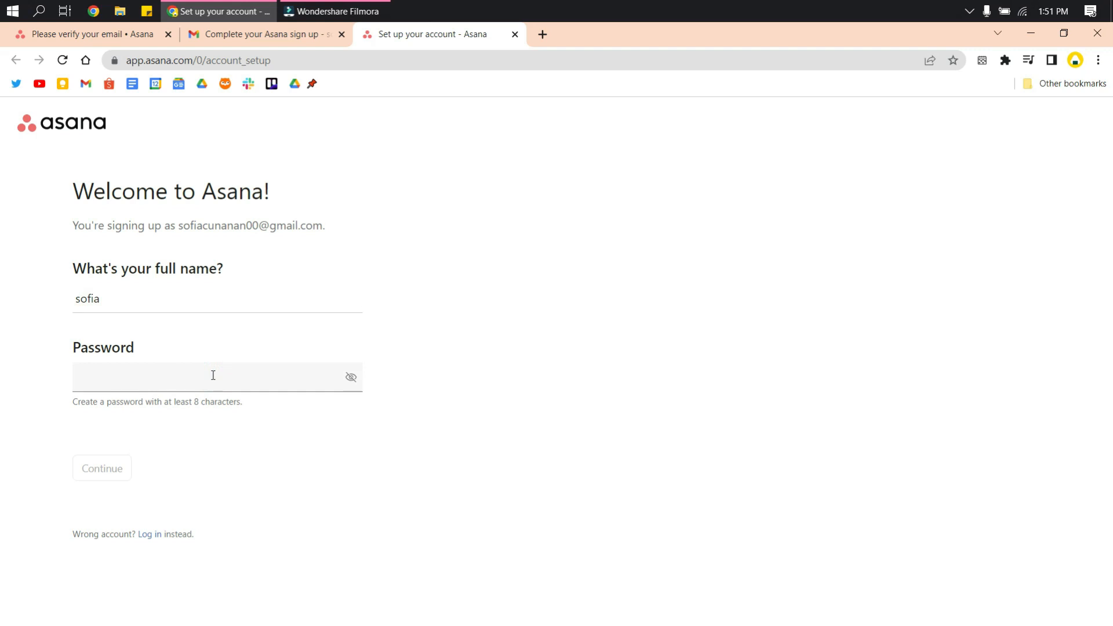
{"action": "type", "text": "•••••••••••••"}
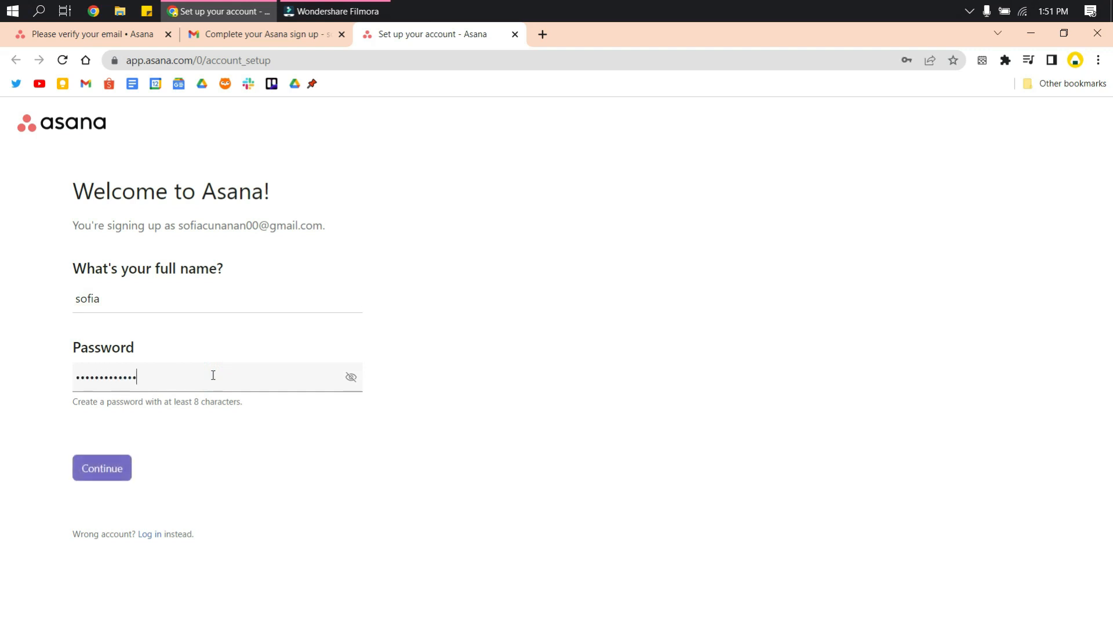
{"action": "left_click", "coordinate": [109, 464]}
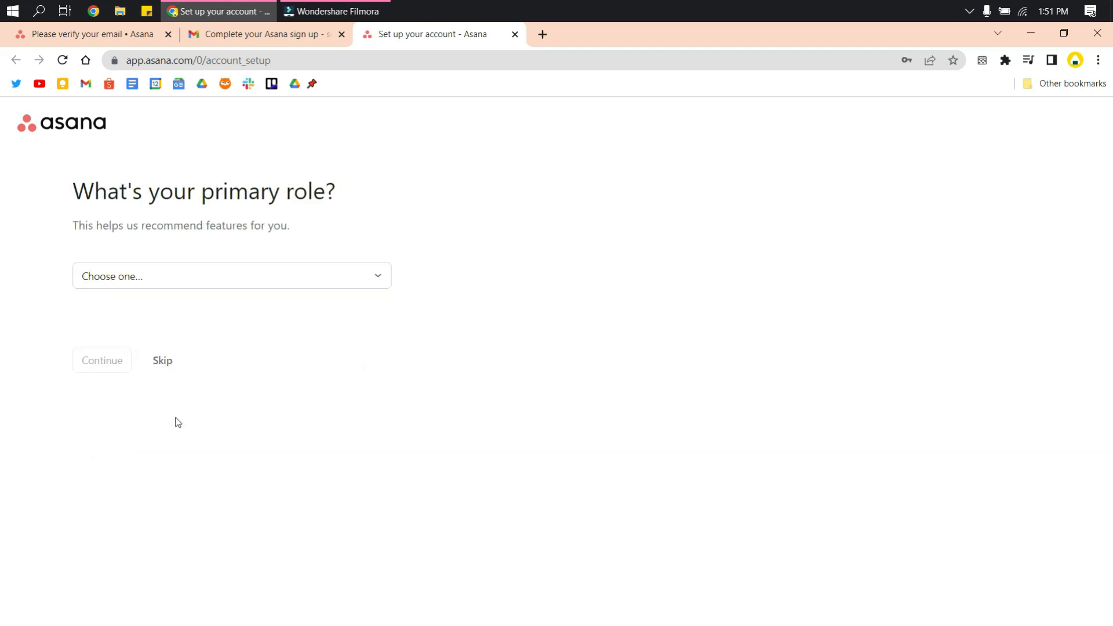
Set the primary role to Team member / Individual contributor and skip the question about the kind of work
{"action": "left_click", "coordinate": [245, 277]}
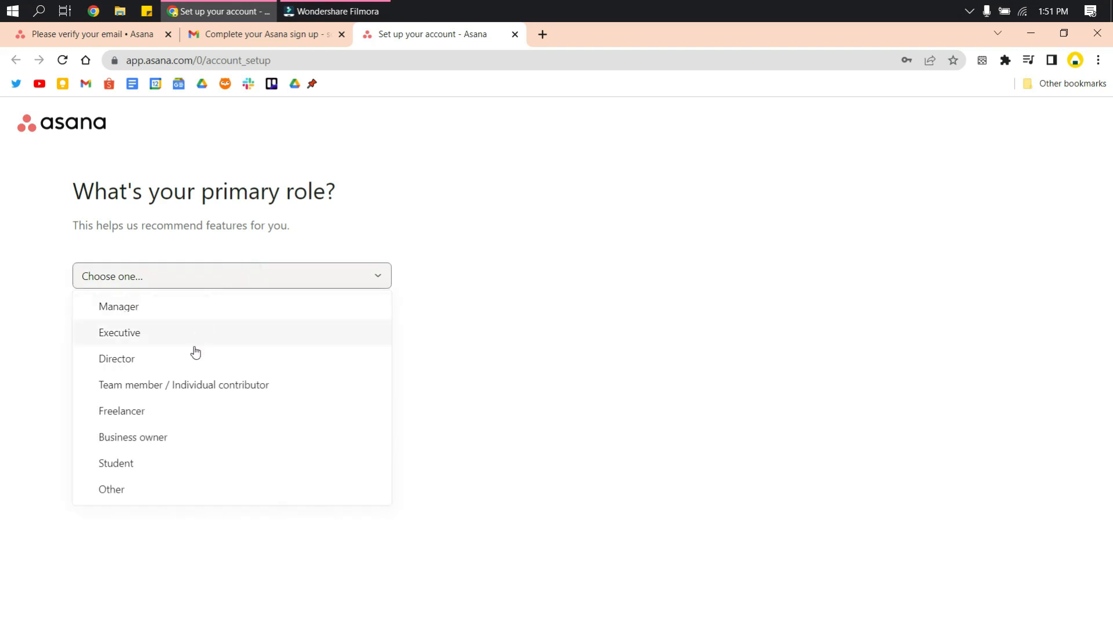
{"action": "left_click", "coordinate": [198, 386]}
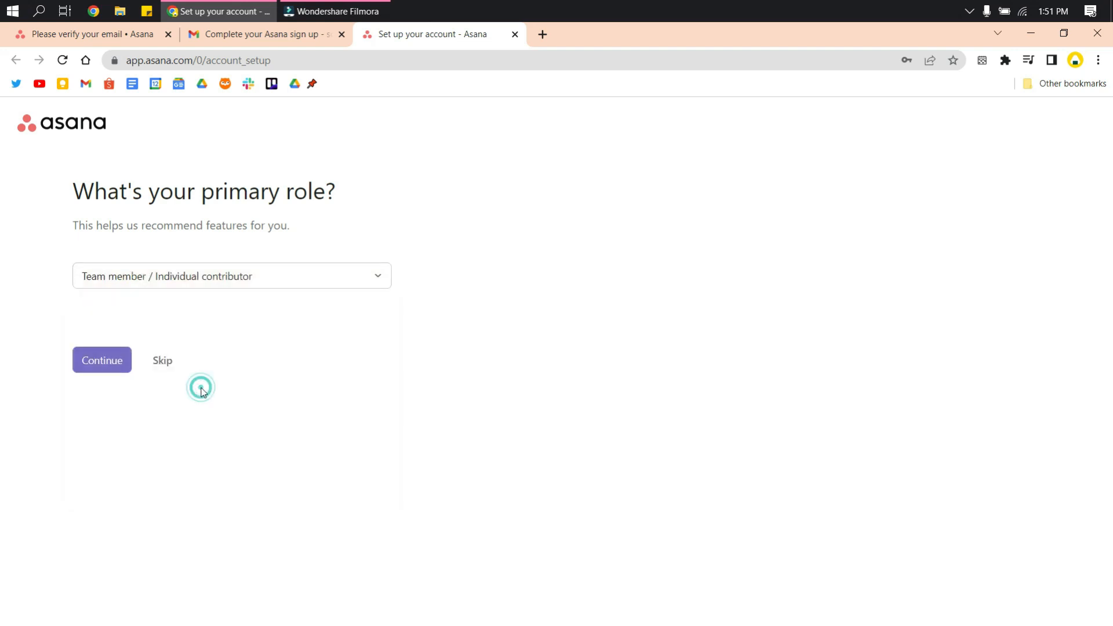
{"action": "left_click", "coordinate": [95, 360]}
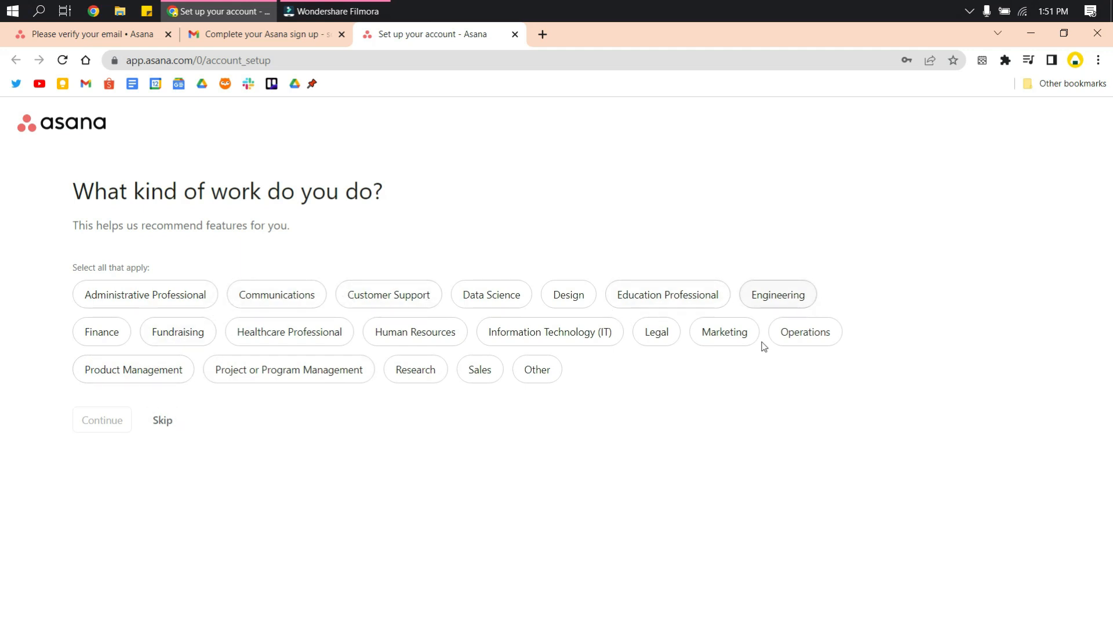
{"action": "left_click", "coordinate": [162, 421]}
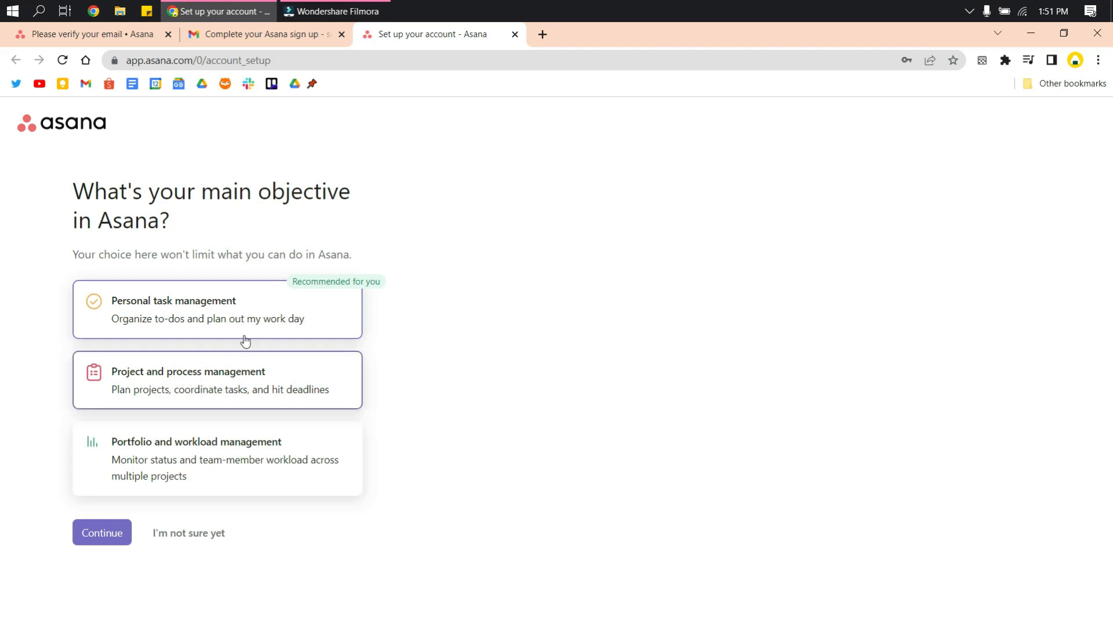
Accept the preselected objective, example tasks and List layout, and continue without adding any teammates
{"action": "left_click", "coordinate": [114, 538]}
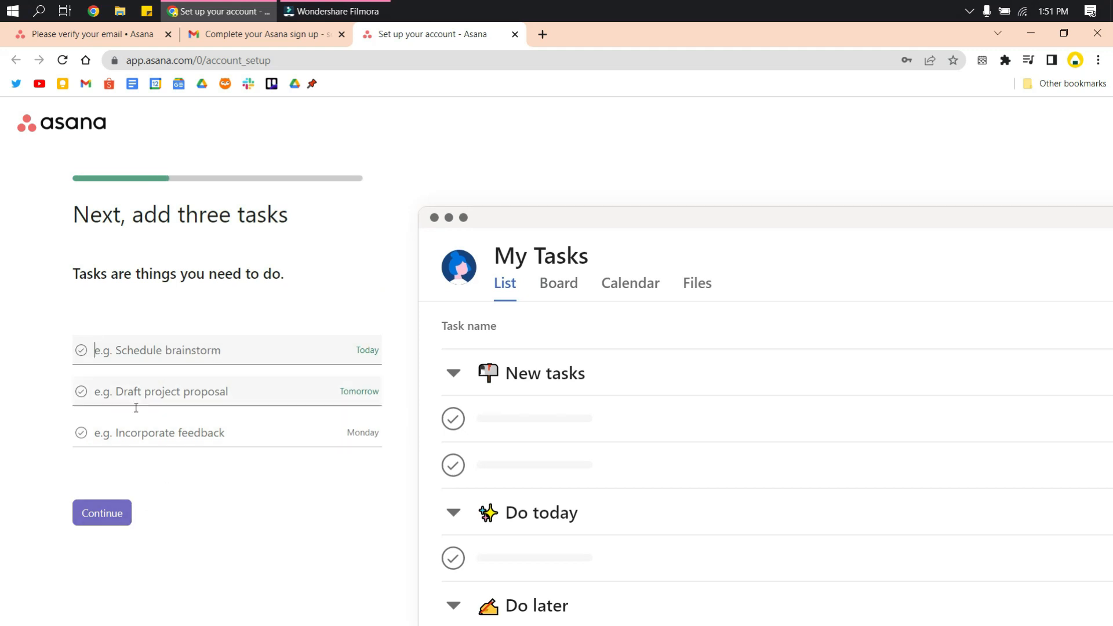
{"action": "left_click", "coordinate": [121, 506]}
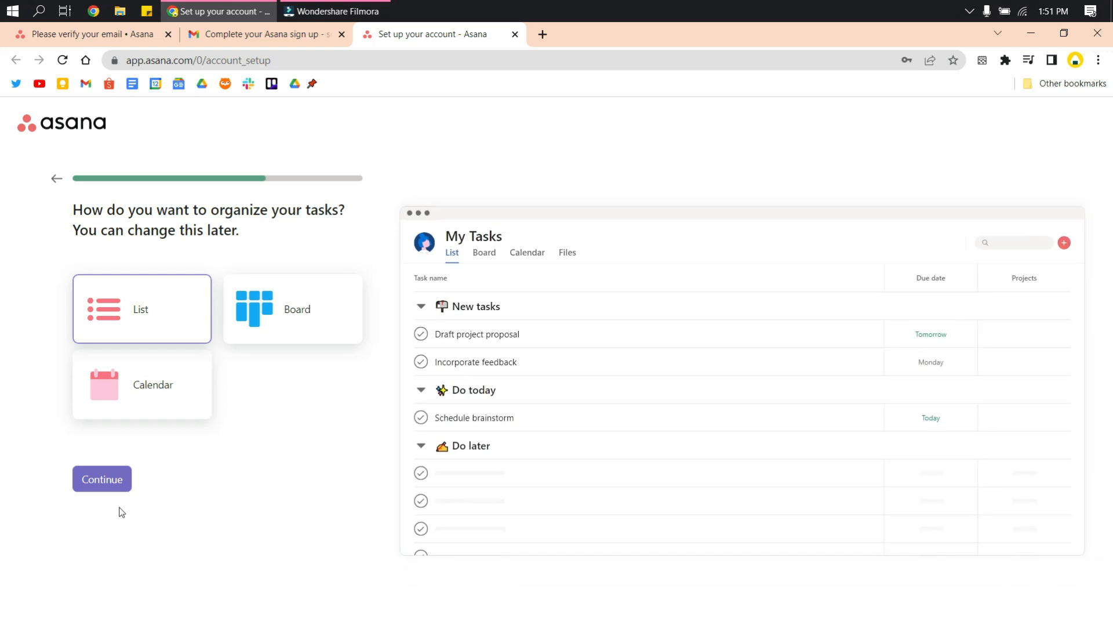
{"action": "left_click", "coordinate": [121, 489]}
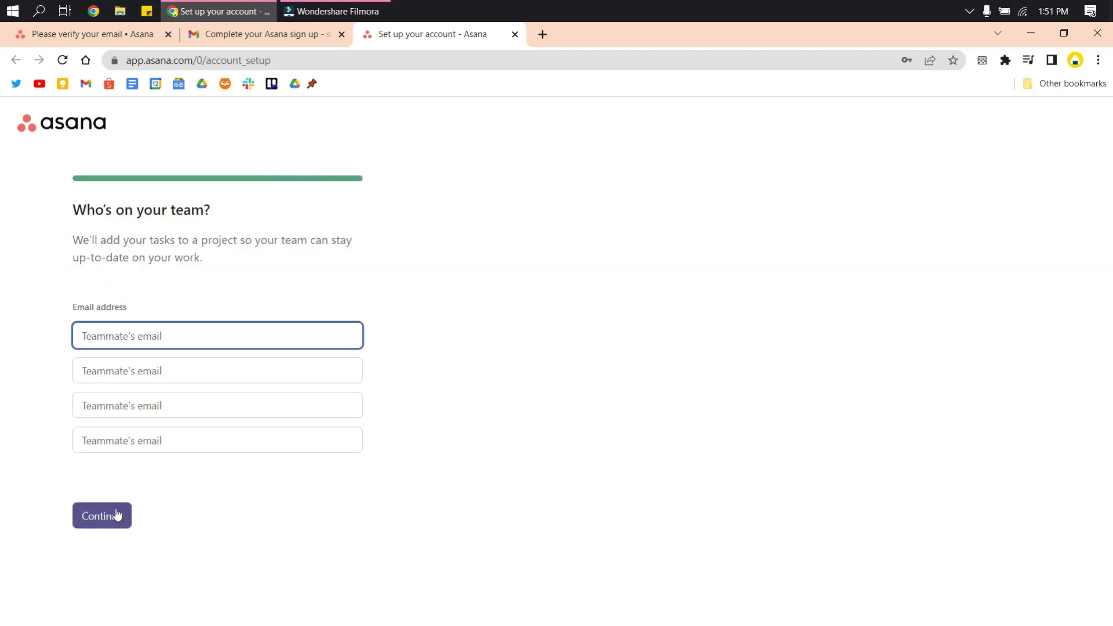
{"action": "left_click", "coordinate": [118, 515]}
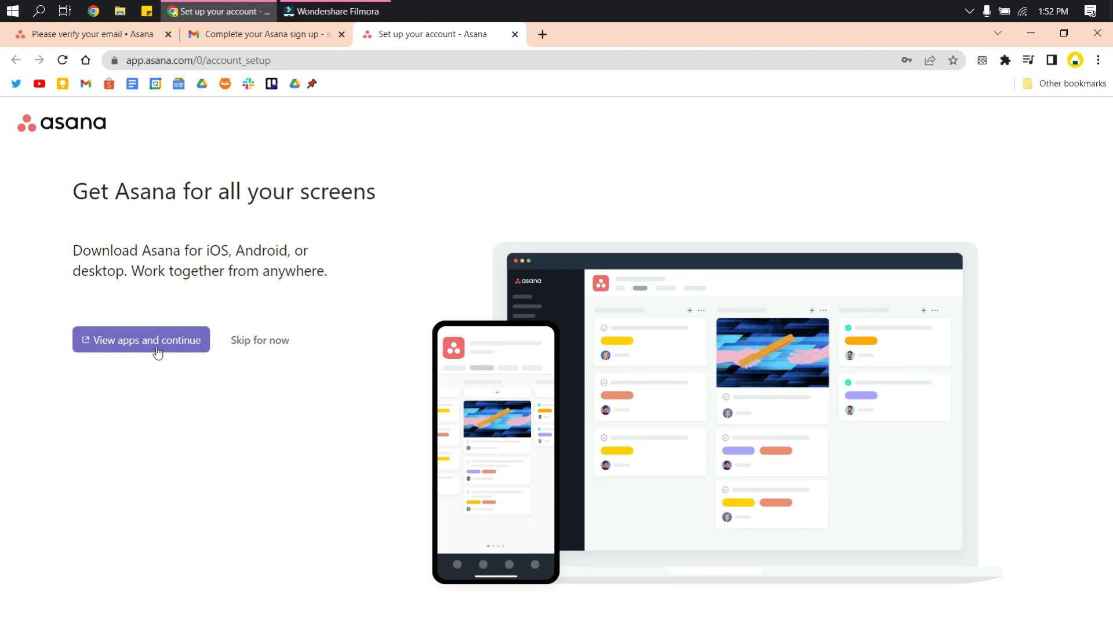
Skip the app downloads and dismiss the password-saving prompt and the trial welcome message
{"action": "left_click", "coordinate": [256, 342]}
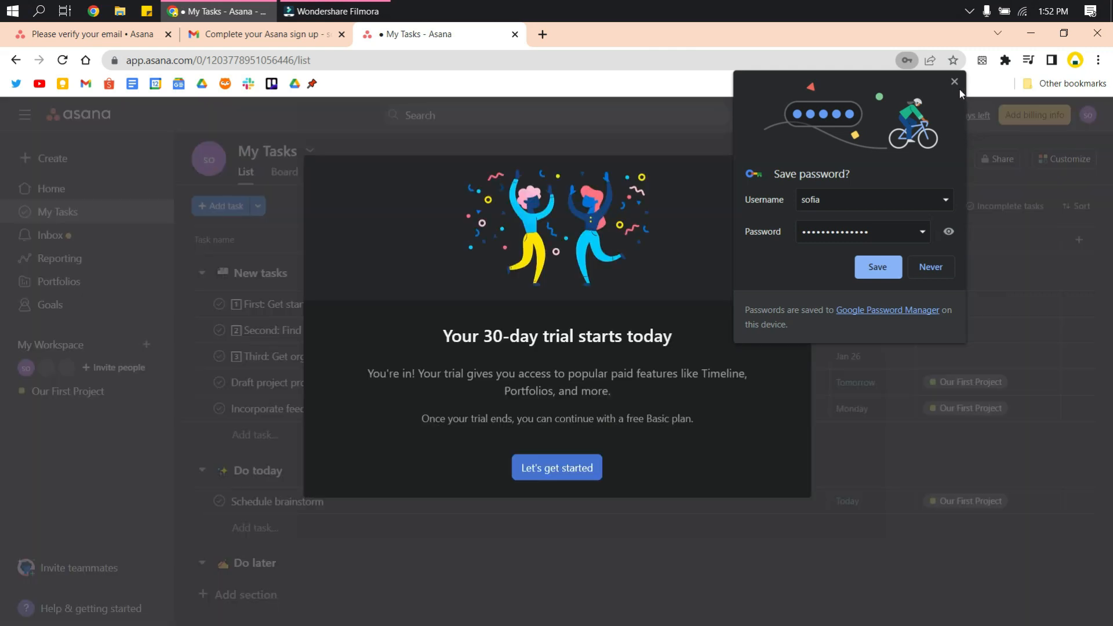
{"action": "left_click", "coordinate": [954, 81]}
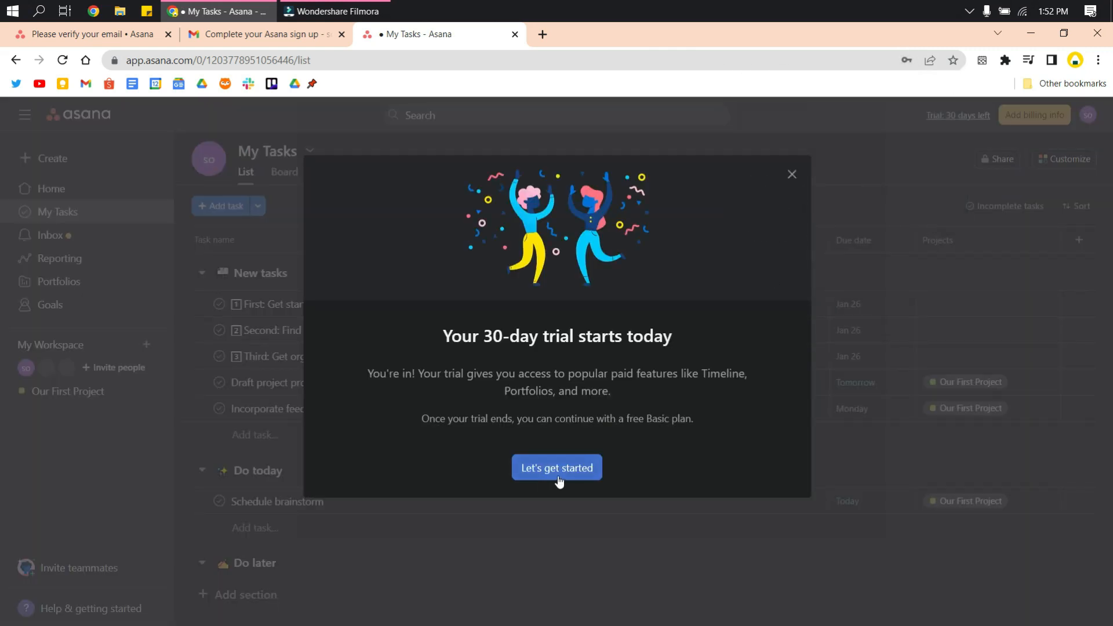
{"action": "left_click", "coordinate": [558, 479]}
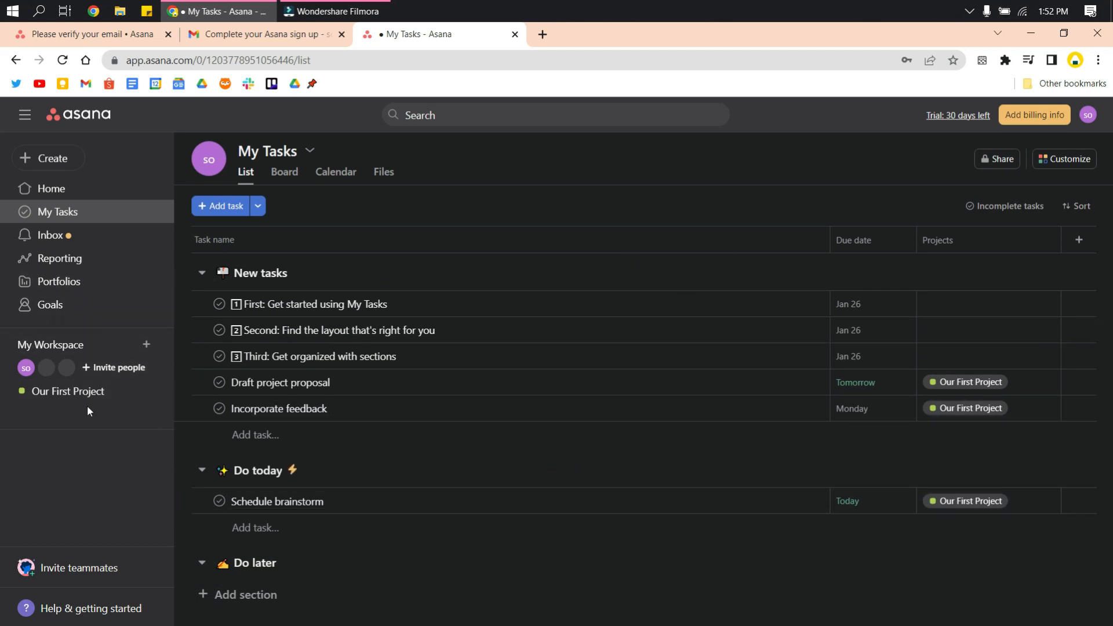
Examine the Home page, including its setup steps and the My Priorities, Projects, Tasks I've assigned and People widgets
{"action": "left_click", "coordinate": [77, 195]}
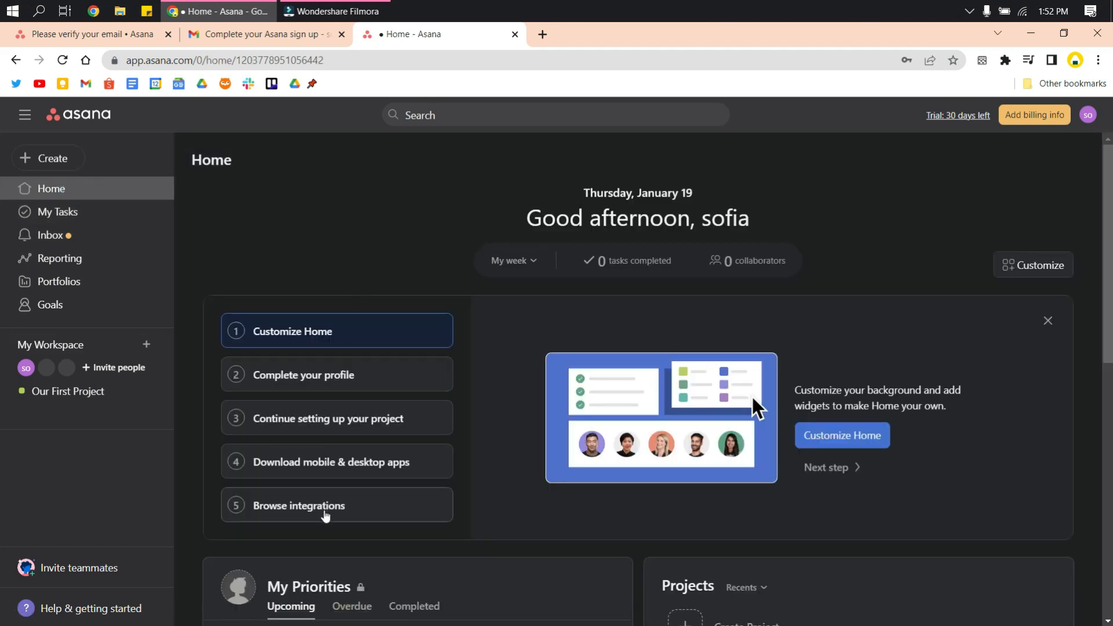
{"action": "scroll", "coordinate": [325, 513], "scroll_direction": "down", "scroll_amount": 1}
{"action": "scroll", "coordinate": [327, 520], "scroll_direction": "down", "scroll_amount": 4}
{"action": "scroll", "coordinate": [330, 526], "scroll_direction": "down", "scroll_amount": 2}
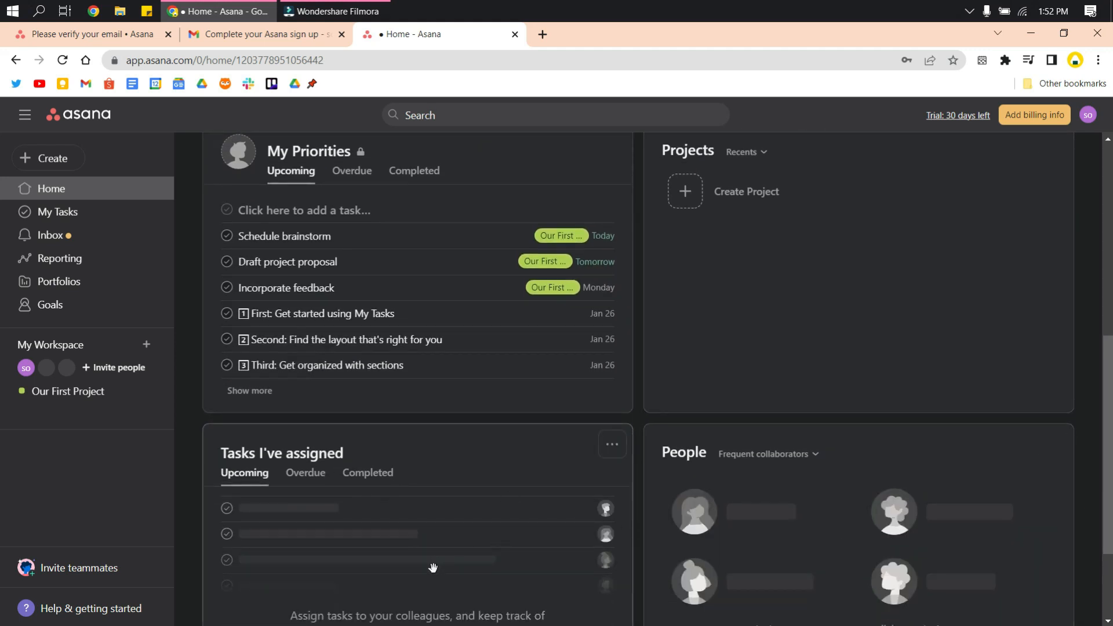
{"action": "scroll", "coordinate": [432, 565], "scroll_direction": "down", "scroll_amount": 2}
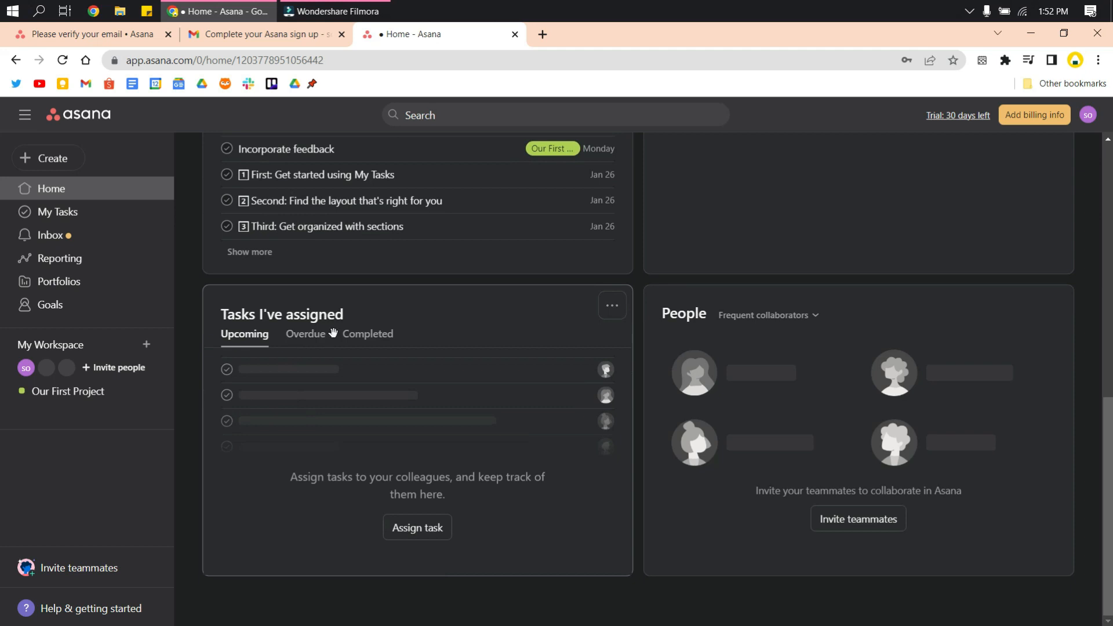
{"action": "scroll", "coordinate": [736, 440], "scroll_direction": "up", "scroll_amount": 1}
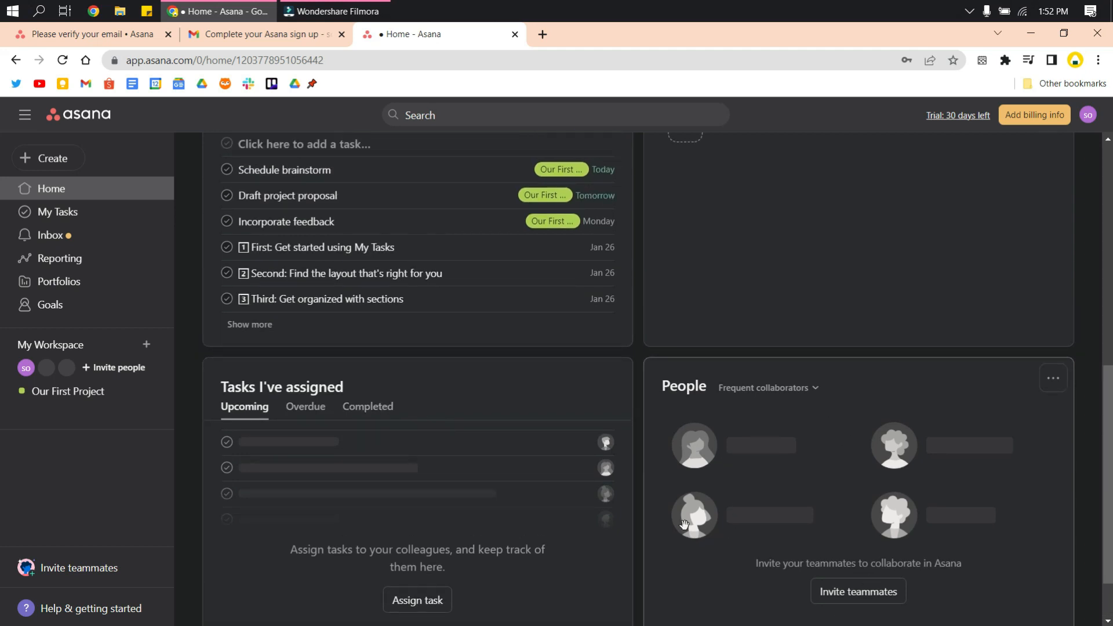
{"action": "scroll", "coordinate": [771, 489], "scroll_direction": "up", "scroll_amount": 3}
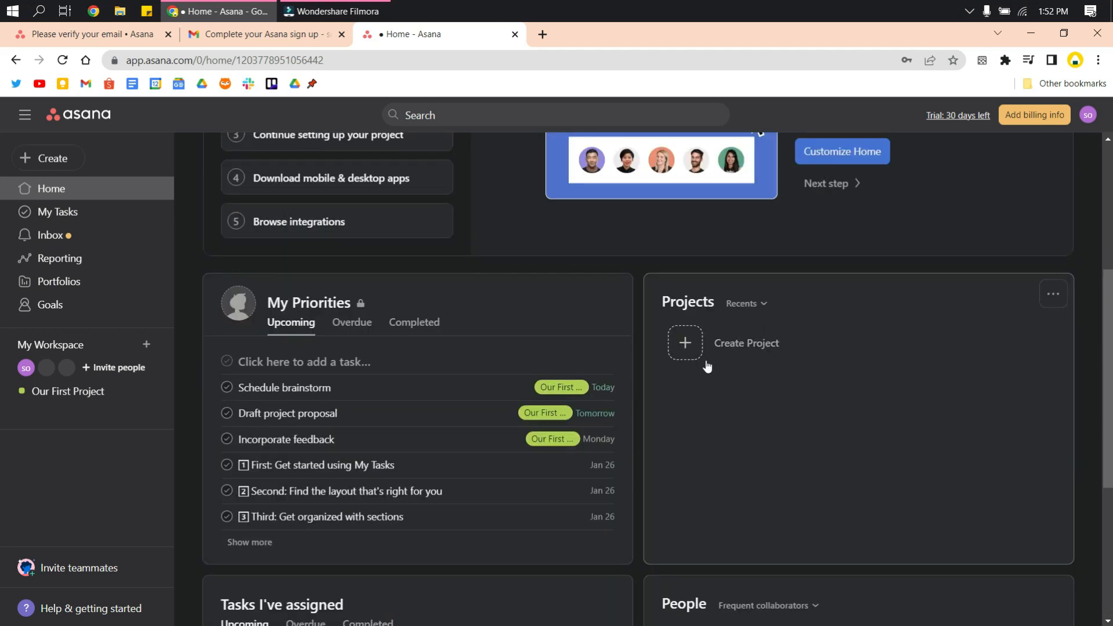
Review the My Tasks page and the actions available for its task list
{"action": "left_click", "coordinate": [83, 214]}
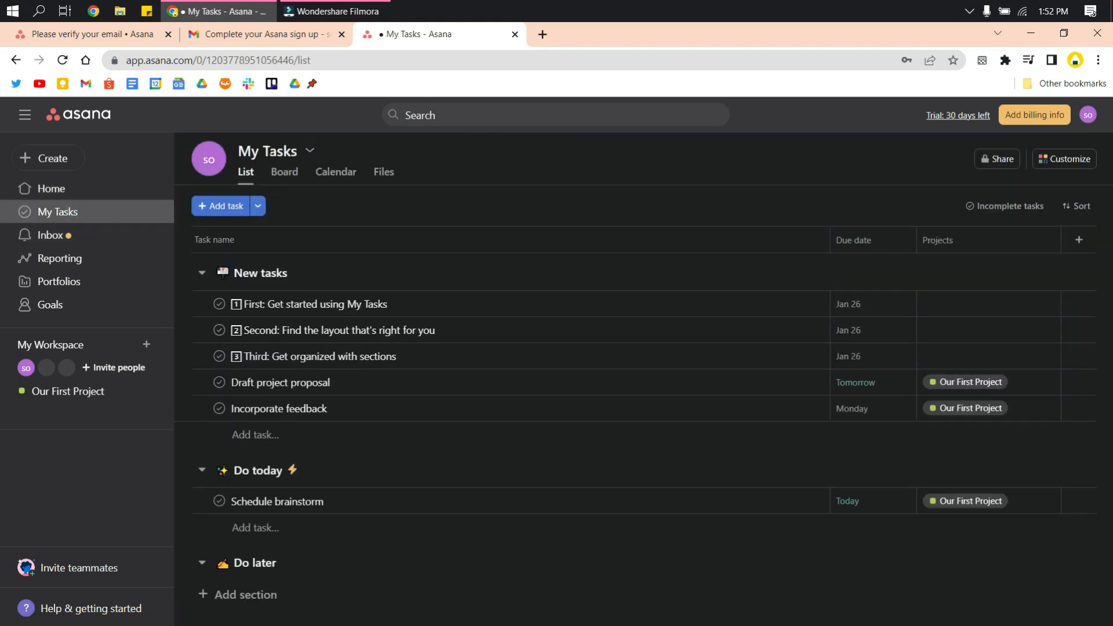
{"action": "left_click", "coordinate": [307, 151]}
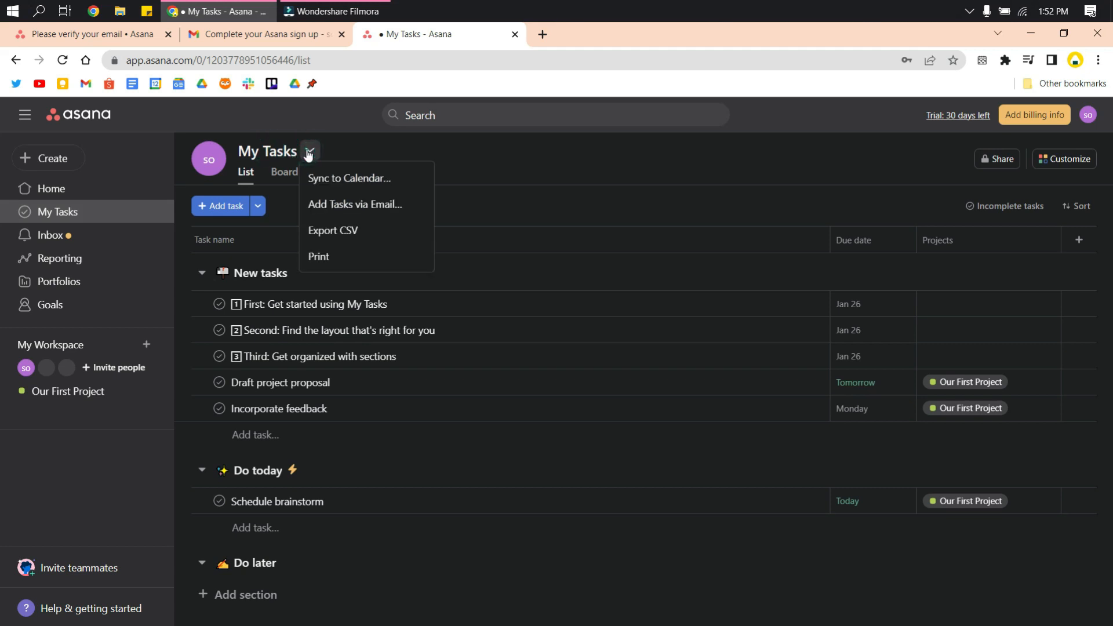
{"action": "left_click", "coordinate": [256, 151]}
{"action": "mouse_move", "coordinate": [205, 162]}
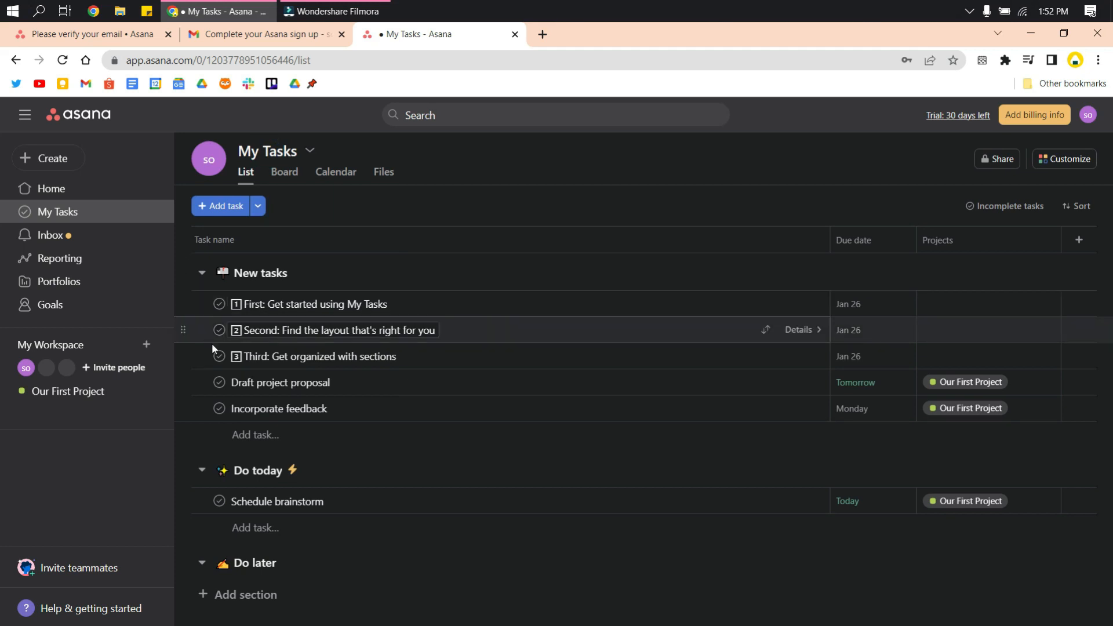
Start a new blank project and name it "Online Shop"
{"action": "left_click", "coordinate": [65, 160]}
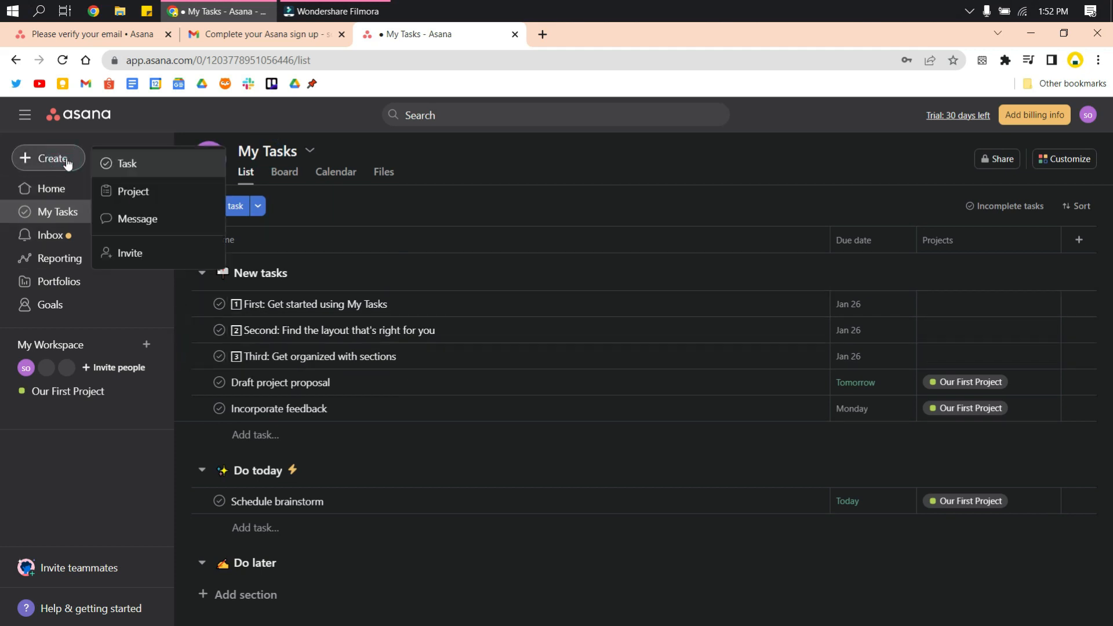
{"action": "left_click", "coordinate": [154, 192]}
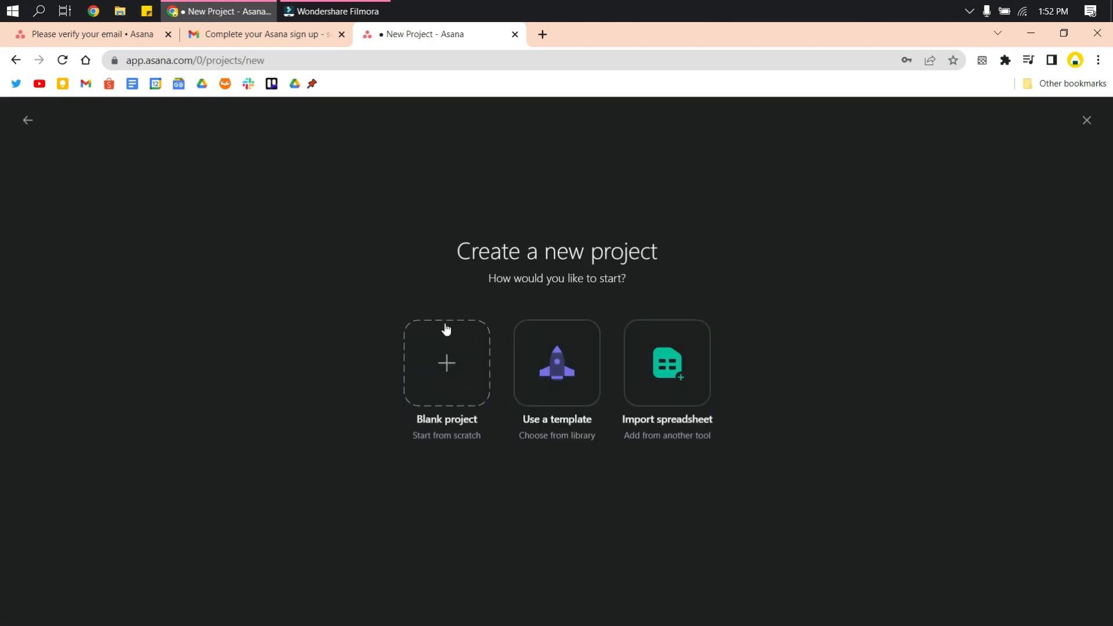
{"action": "left_click", "coordinate": [478, 377]}
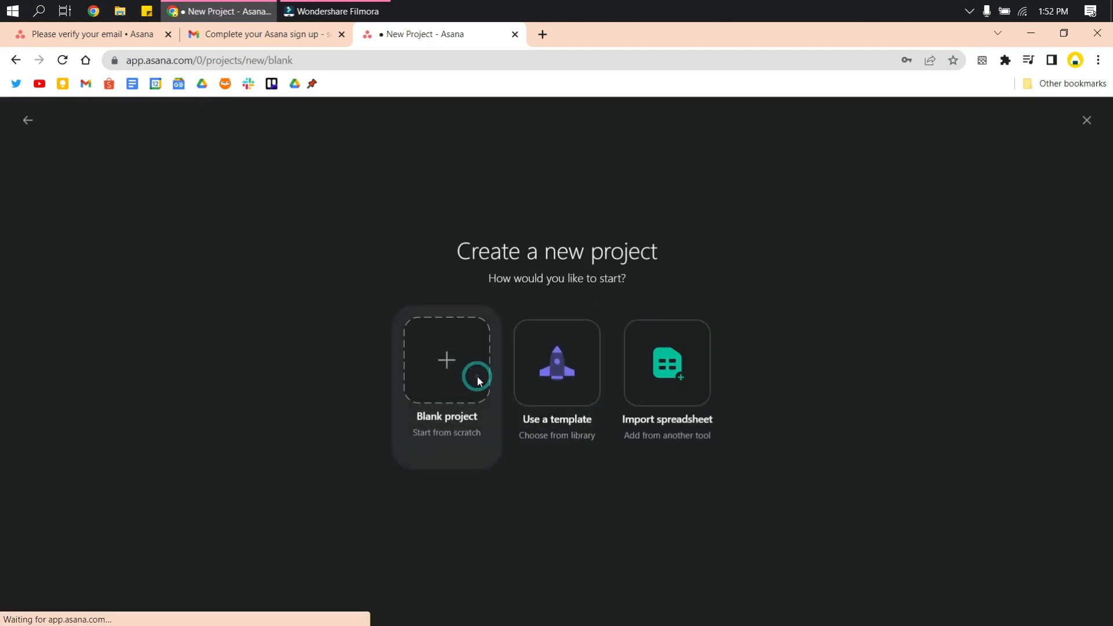
{"action": "left_click", "coordinate": [221, 224]}
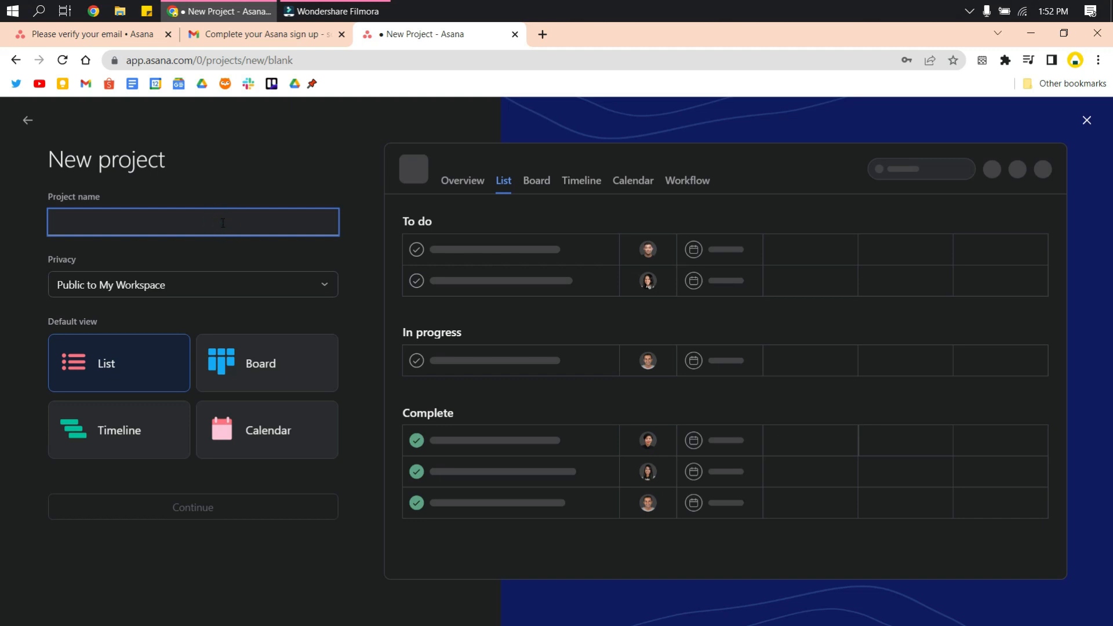
{"action": "type", "text": "Online Shop"}
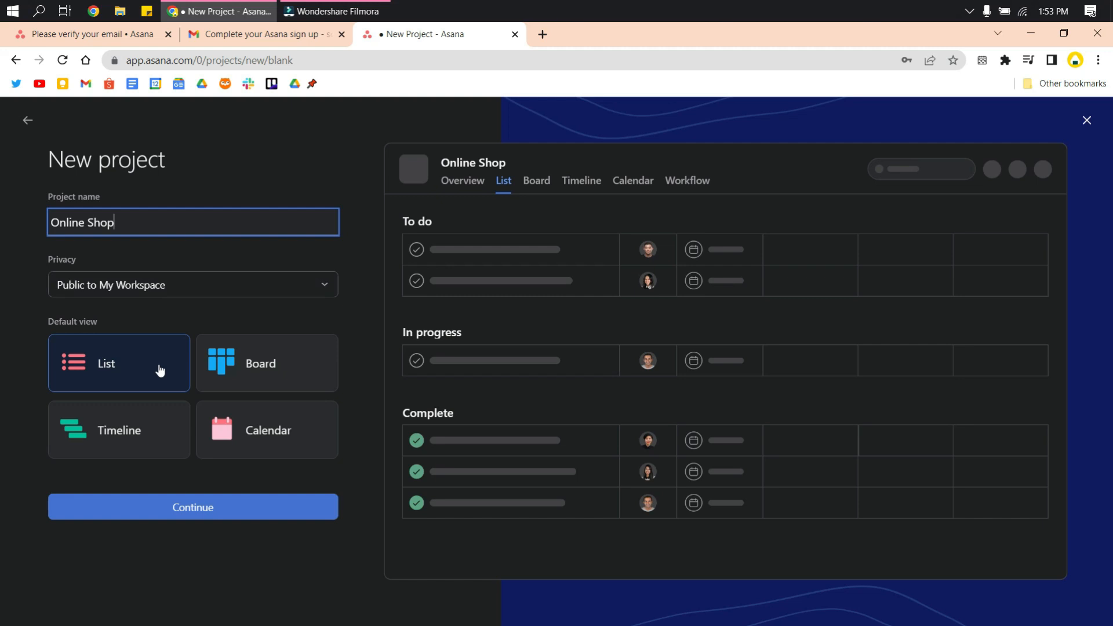
Preview the Board, Timeline and Calendar layouts for the new project and return the default view to List
{"action": "left_click", "coordinate": [251, 381]}
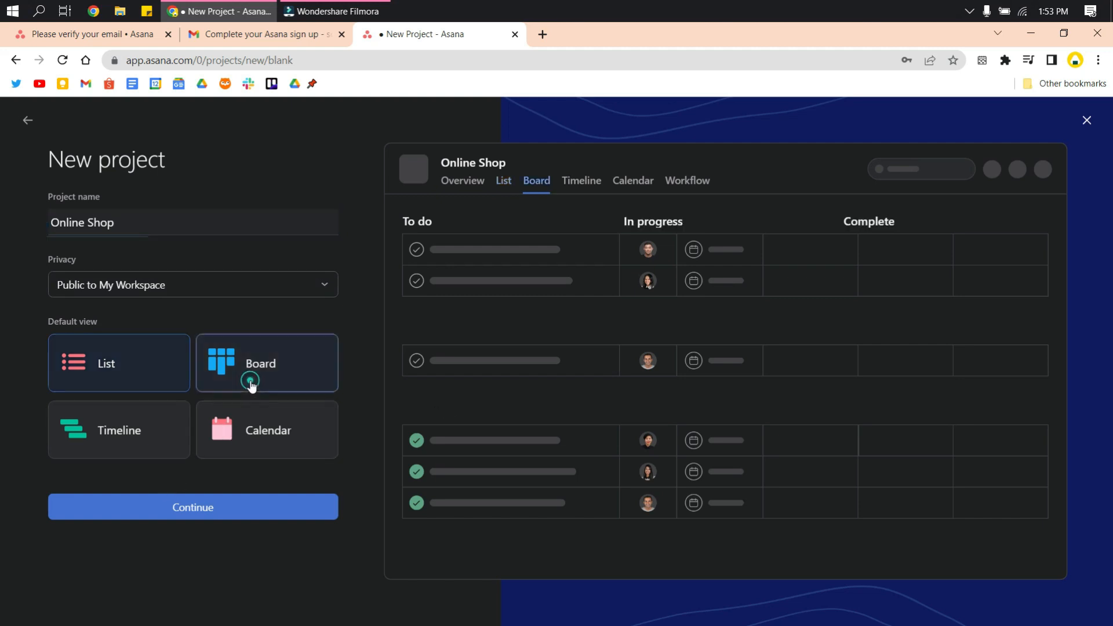
{"action": "left_click", "coordinate": [148, 433]}
{"action": "left_click", "coordinate": [251, 441]}
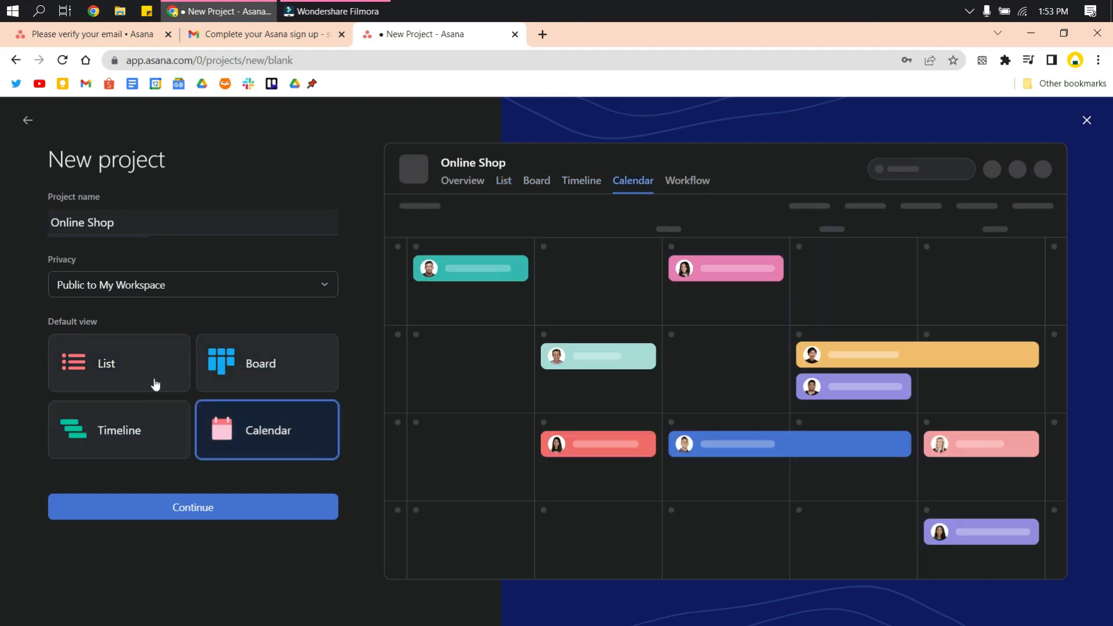
{"action": "left_click", "coordinate": [105, 349]}
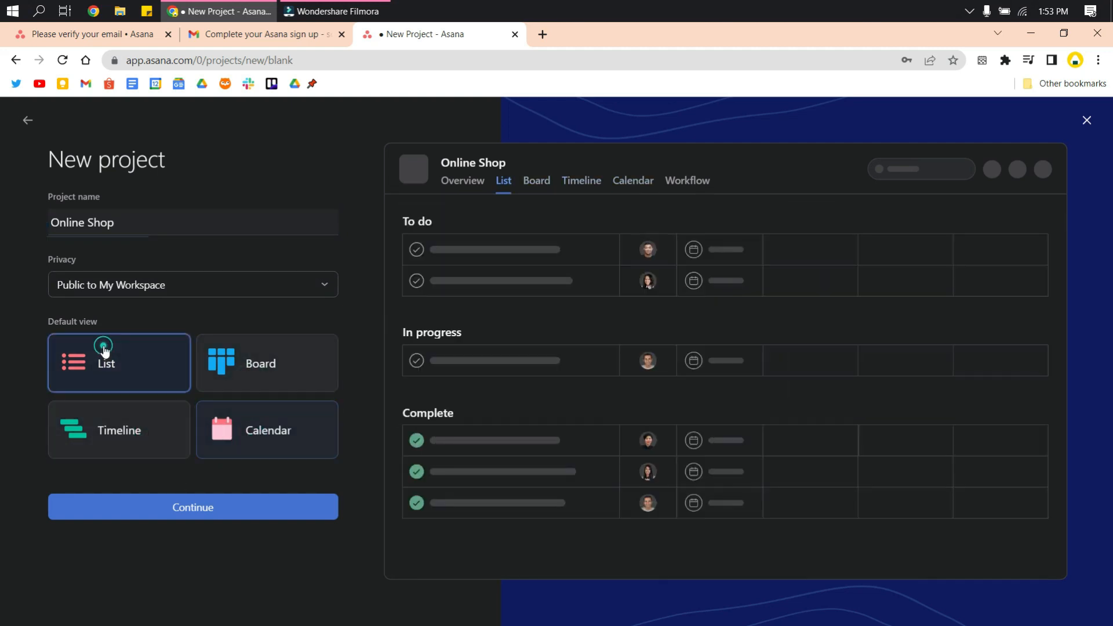
Finish creating the project with Start adding tasks as the first action and open the Online Shop list
{"action": "left_click", "coordinate": [269, 510]}
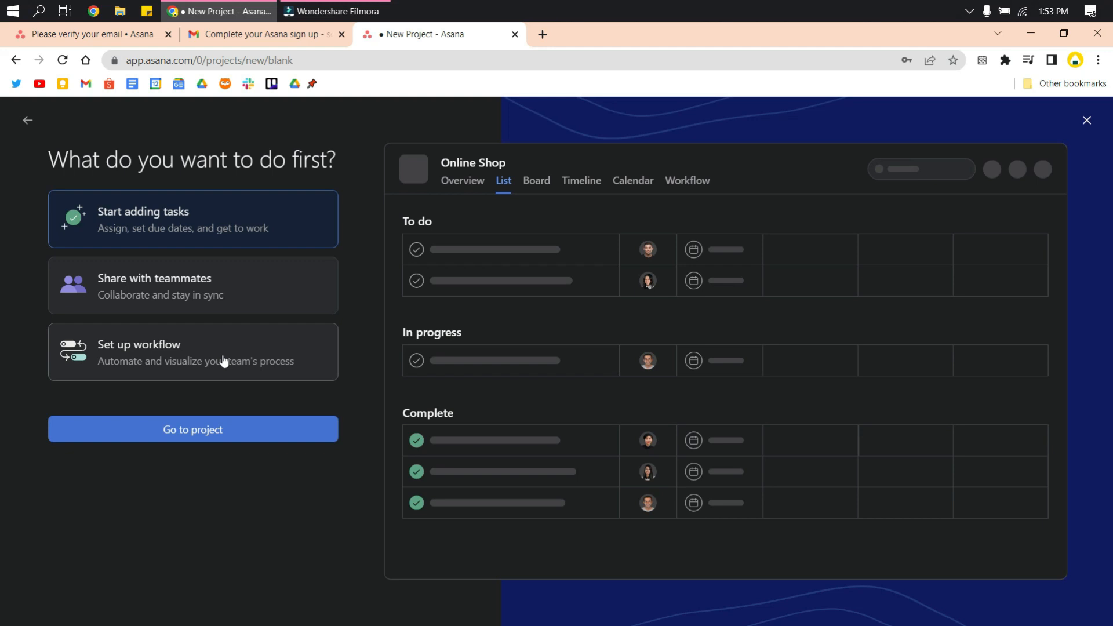
{"action": "left_click", "coordinate": [193, 439]}
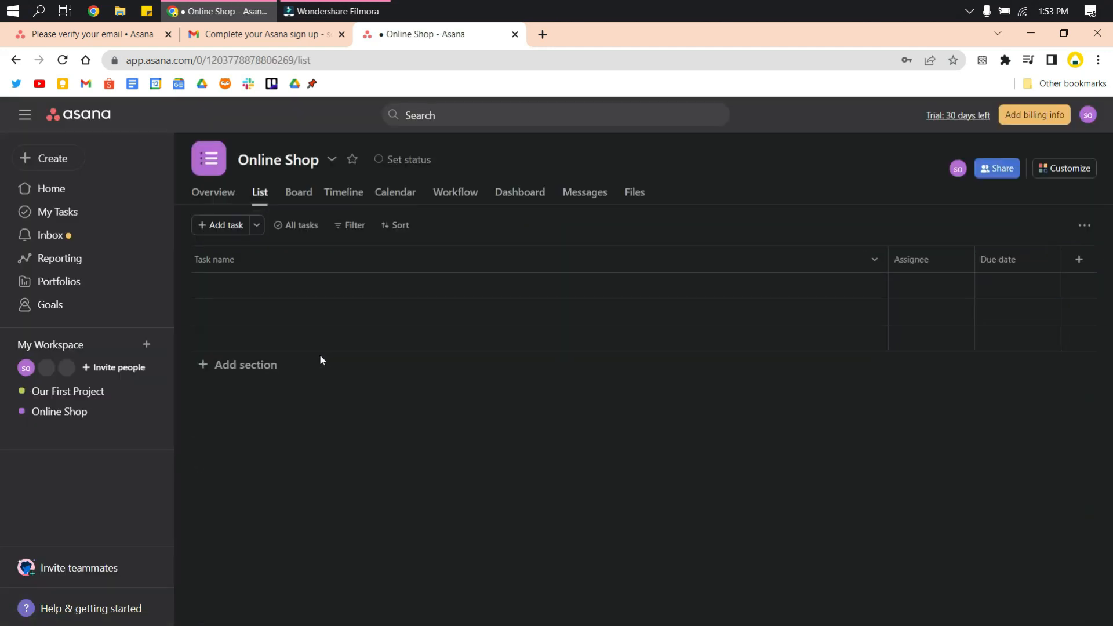
{"action": "left_click", "coordinate": [47, 417]}
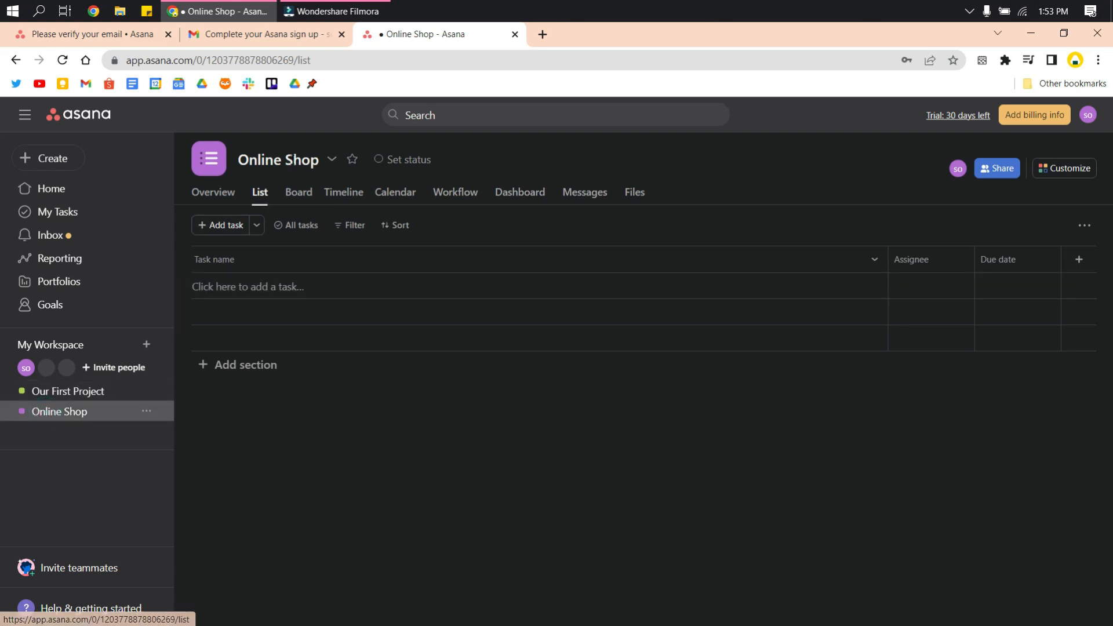
{"action": "left_click", "coordinate": [248, 265]}
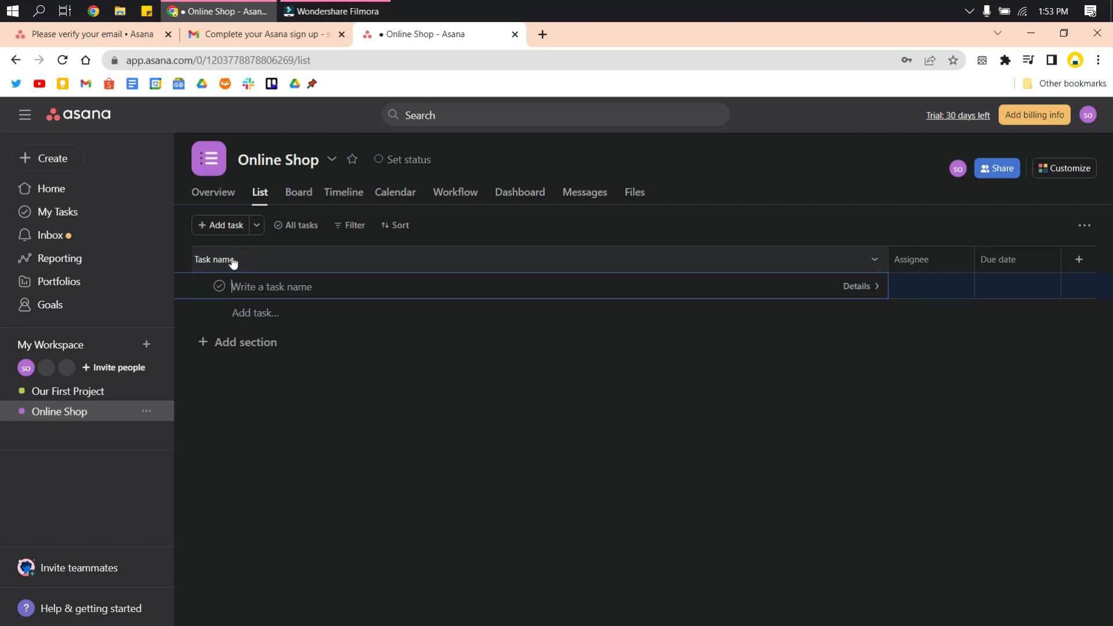
{"action": "left_click", "coordinate": [280, 388]}
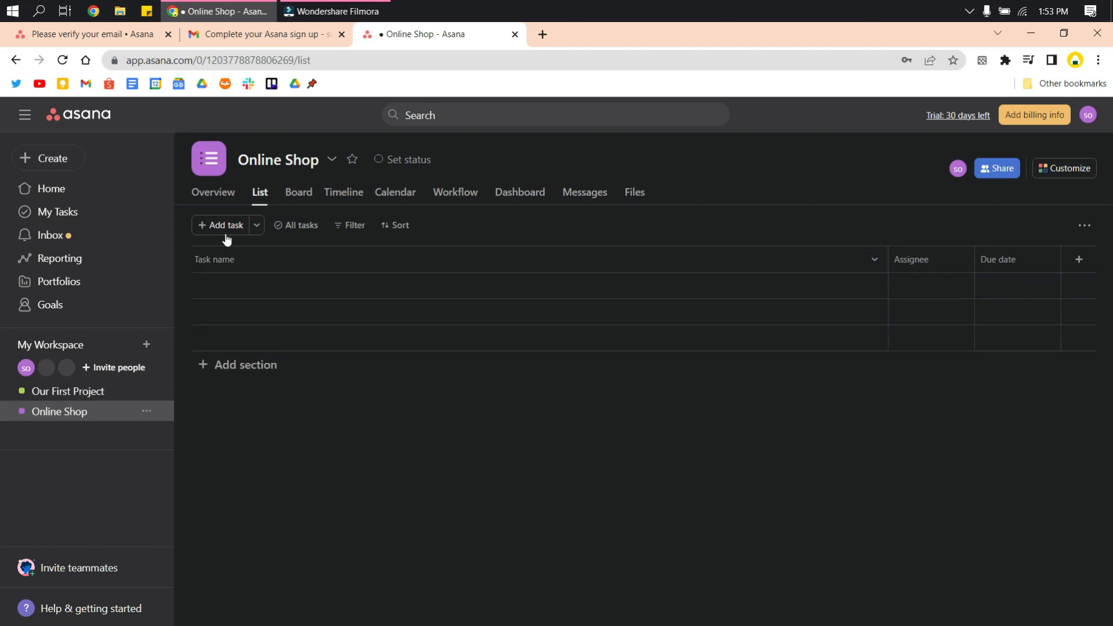
Add a section named "Concept" to the Online Shop task list
{"action": "left_click", "coordinate": [218, 365]}
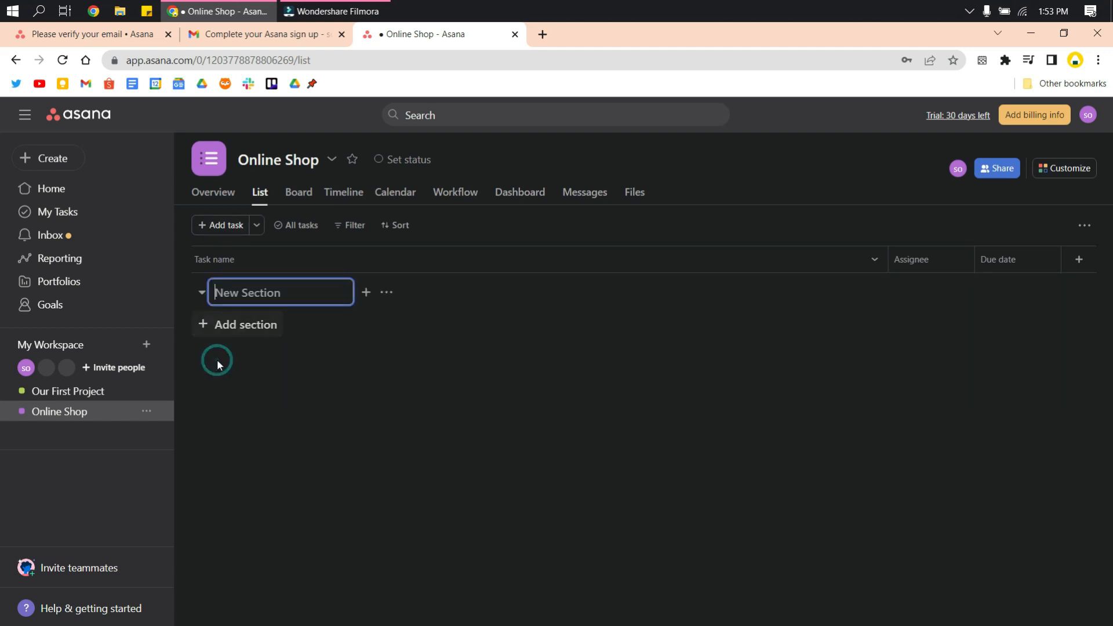
{"action": "left_click", "coordinate": [201, 287]}
{"action": "left_click", "coordinate": [226, 292]}
{"action": "left_click_drag", "start_coordinate": [302, 292], "coordinate": [187, 295]}
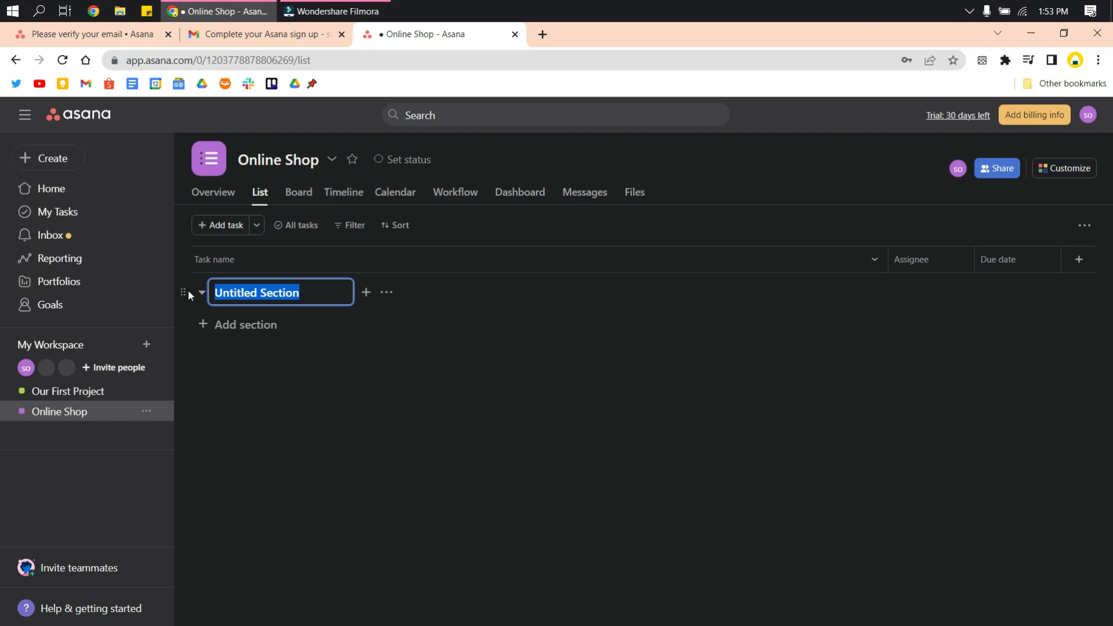
{"action": "type", "text": "Concept"}
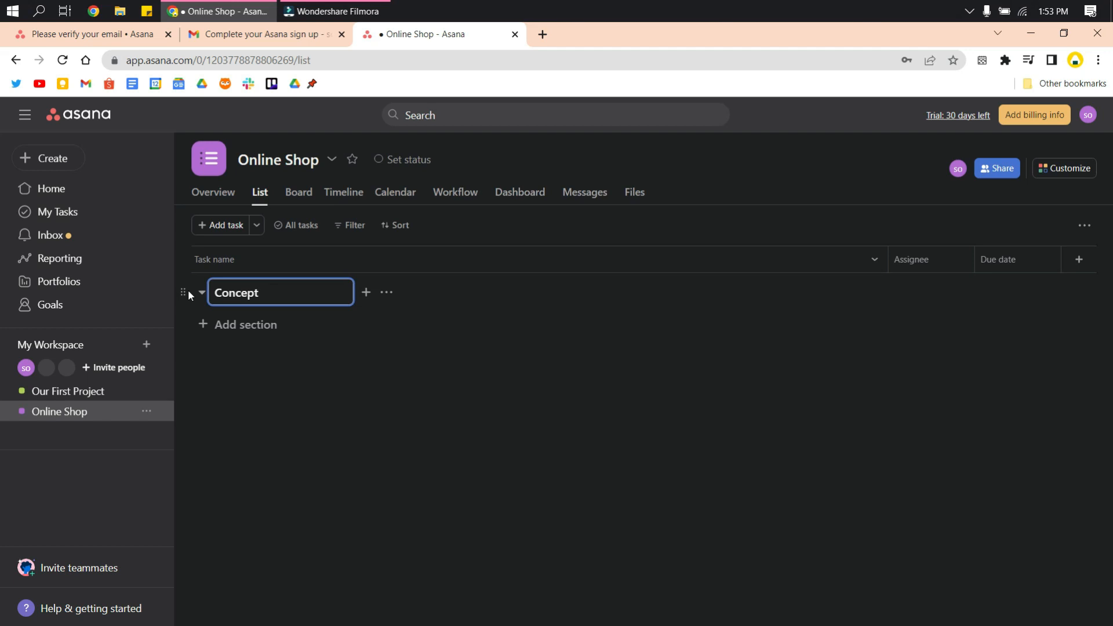
{"action": "key", "text": "Return"}
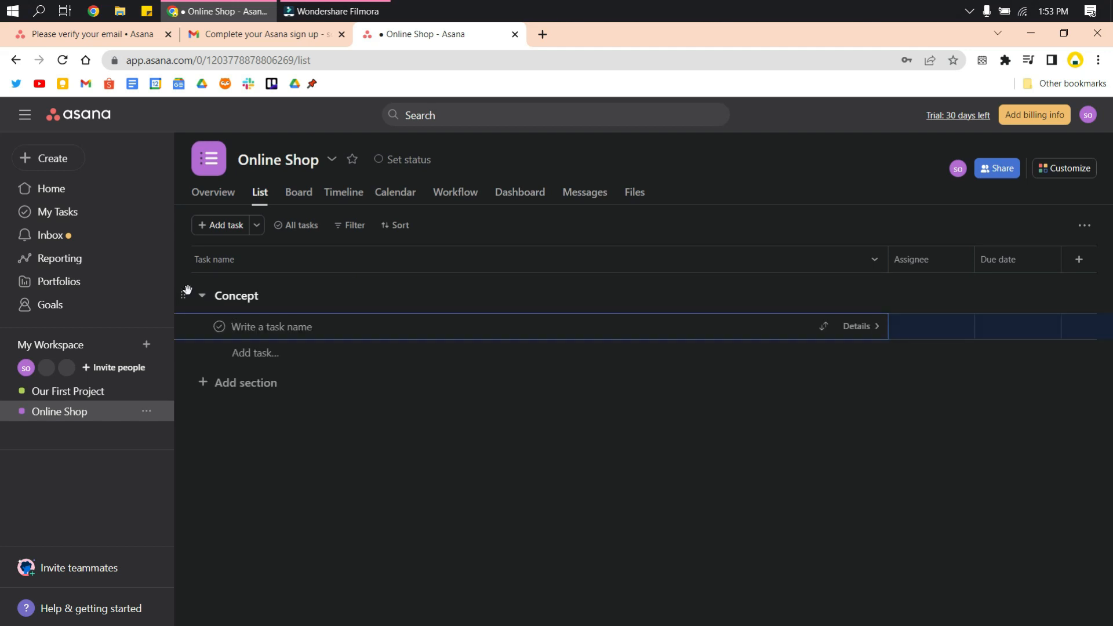
{"action": "left_click", "coordinate": [259, 437]}
Add a second section named "Products" below Concept, without any tasks in it
{"action": "left_click", "coordinate": [253, 324]}
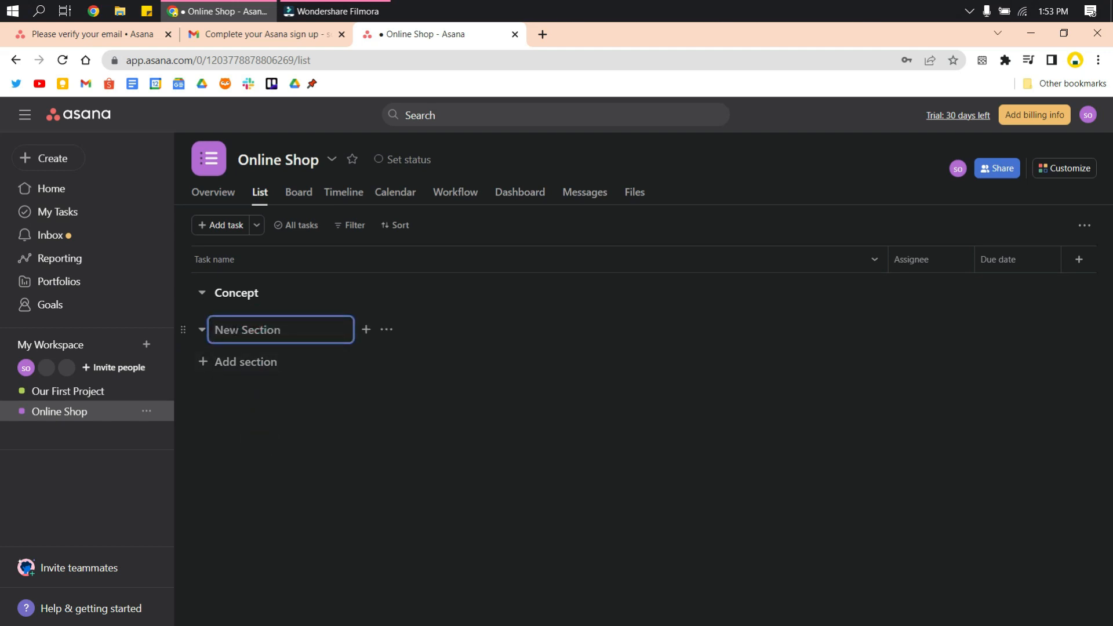
{"action": "type", "text": "Products"}
{"action": "key", "text": "Return"}
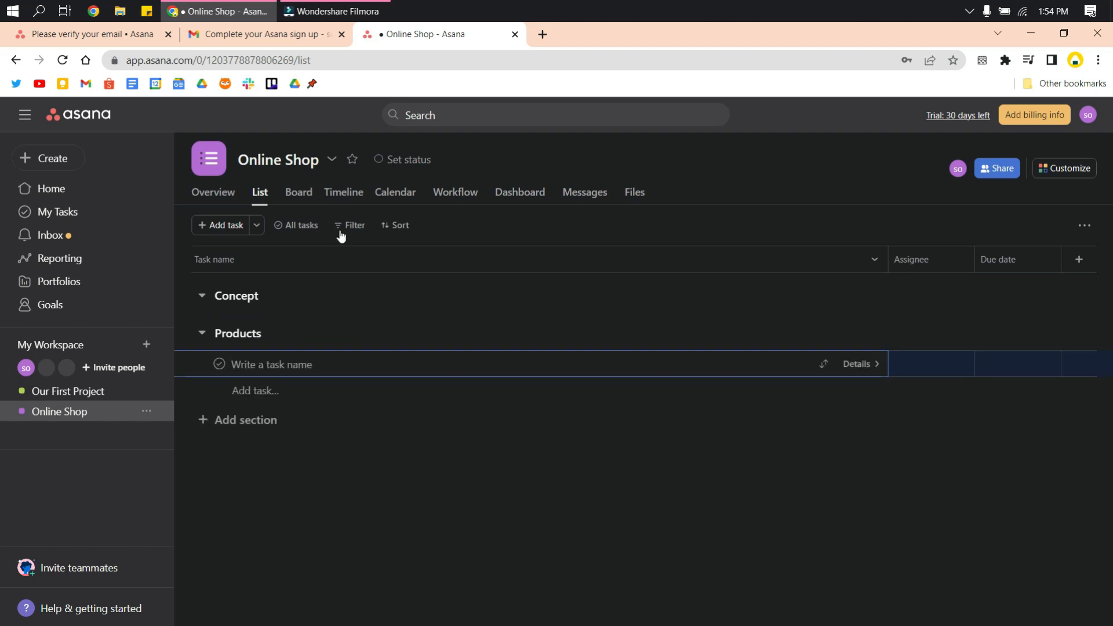
{"action": "left_click", "coordinate": [284, 458]}
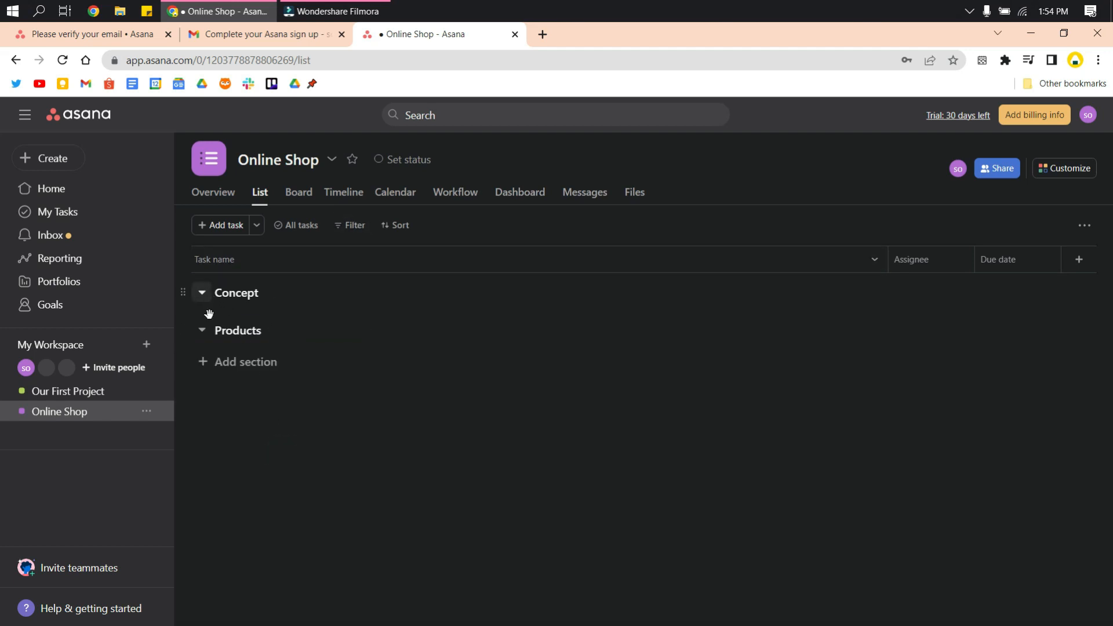
Add a task named "Shop moodboard" to the Concept section
{"action": "left_click", "coordinate": [251, 295]}
{"action": "left_click", "coordinate": [293, 311]}
{"action": "left_click", "coordinate": [274, 295]}
{"action": "type", "text": "Mop"}
{"action": "key", "text": "BackSpace"}
{"action": "type", "text": "Shop moodboard"}
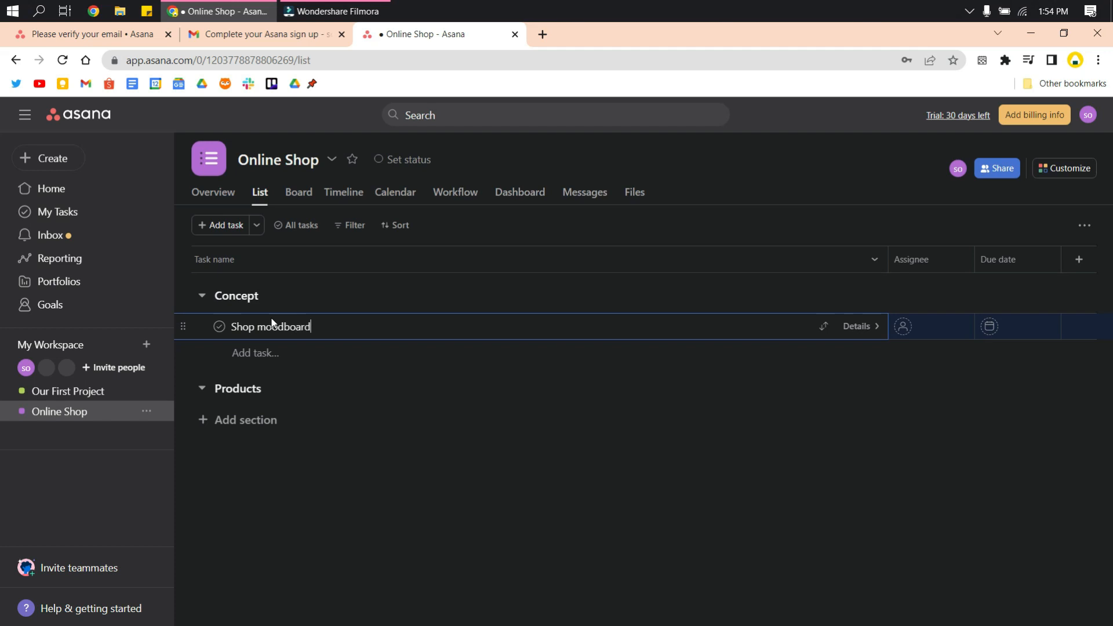
Add a second Concept task named "Mission, vision, branding"
{"action": "left_click", "coordinate": [250, 353]}
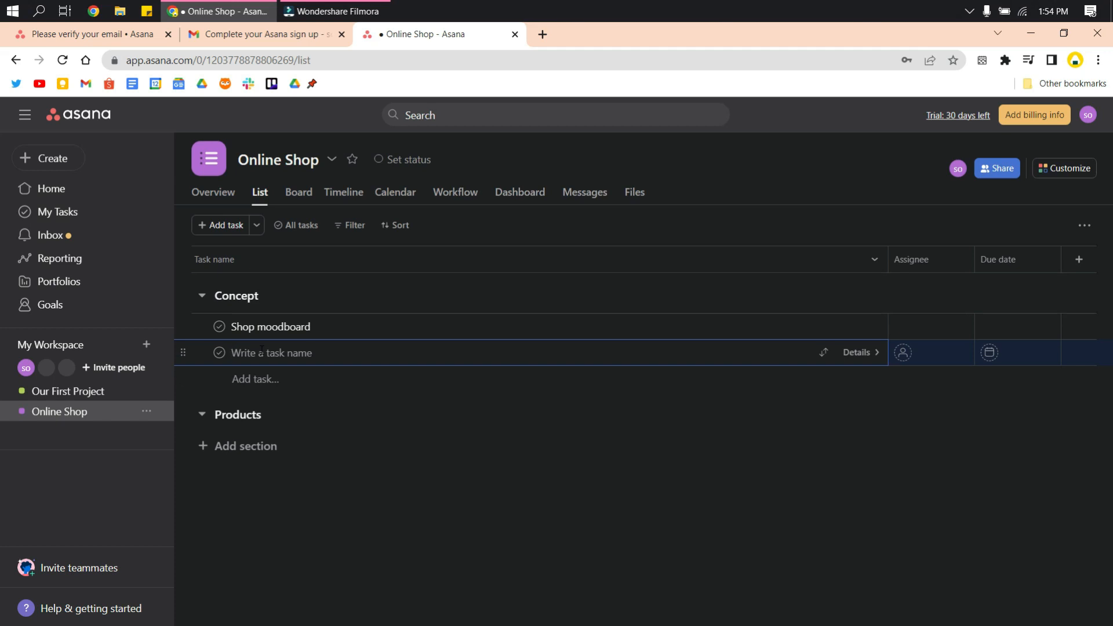
{"action": "type", "text": "Missio"}
{"action": "type", "text": "n, viso"}
{"action": "type", "text": "ag"}
{"action": "type", "text": "ding"}
{"action": "left_click", "coordinate": [273, 379]}
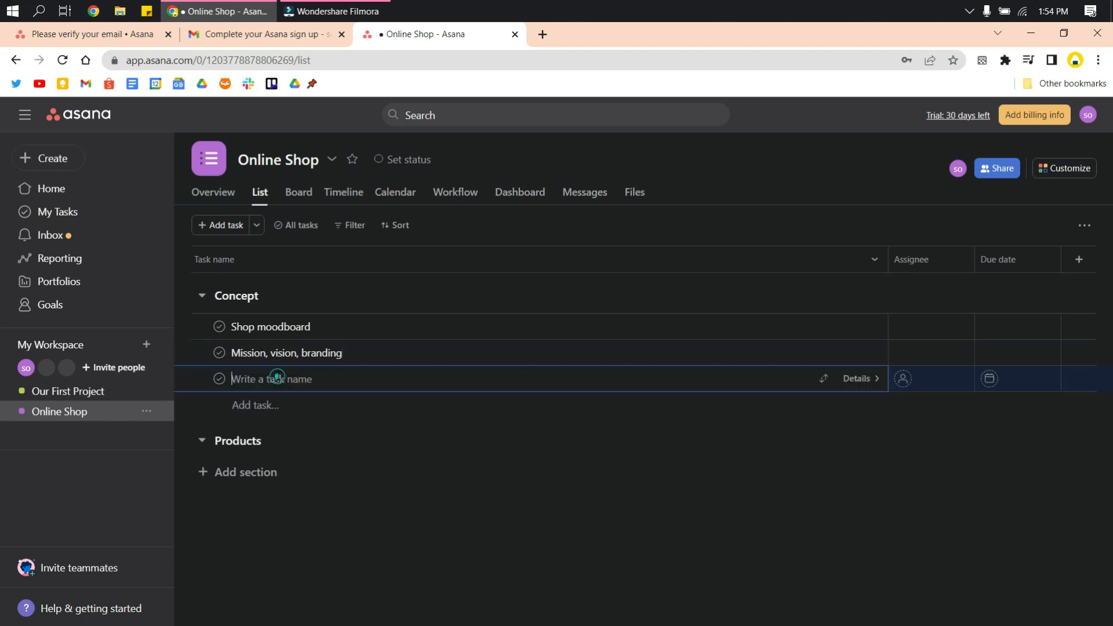
{"action": "left_click", "coordinate": [360, 509]}
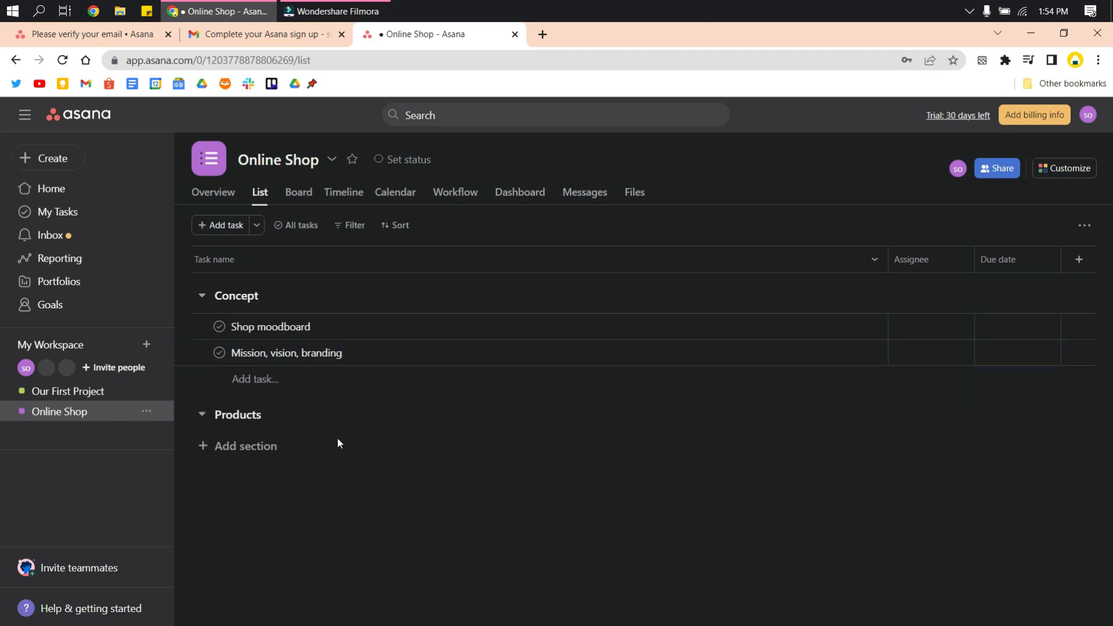
Add a task named "Product list" to the Products section
{"action": "left_click", "coordinate": [245, 423]}
{"action": "left_click", "coordinate": [291, 453]}
{"action": "left_click", "coordinate": [274, 414]}
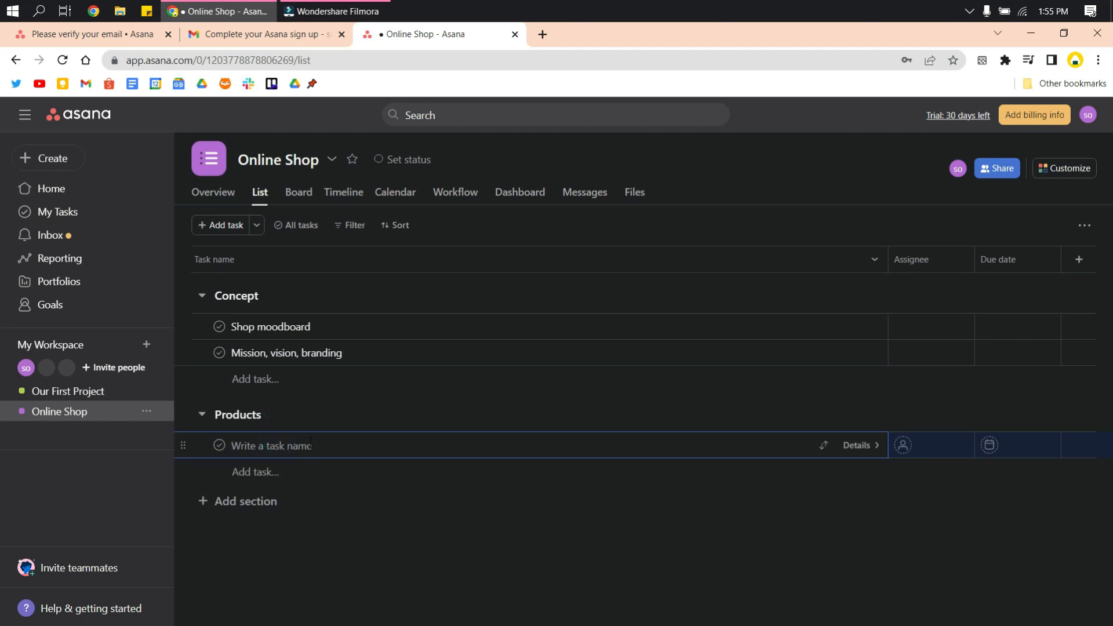
{"action": "type", "text": "Product list"}
Add the tasks "Manufacturer database" and "Shipping services" below Product list in the Products section
{"action": "left_click", "coordinate": [291, 471]}
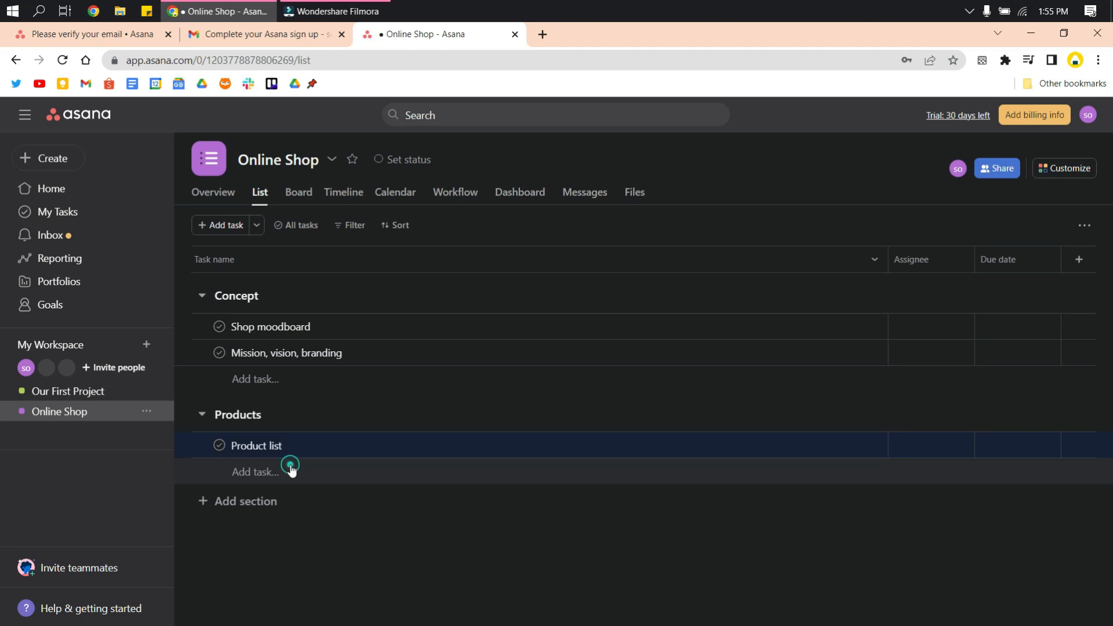
{"action": "type", "text": "Manufac"}
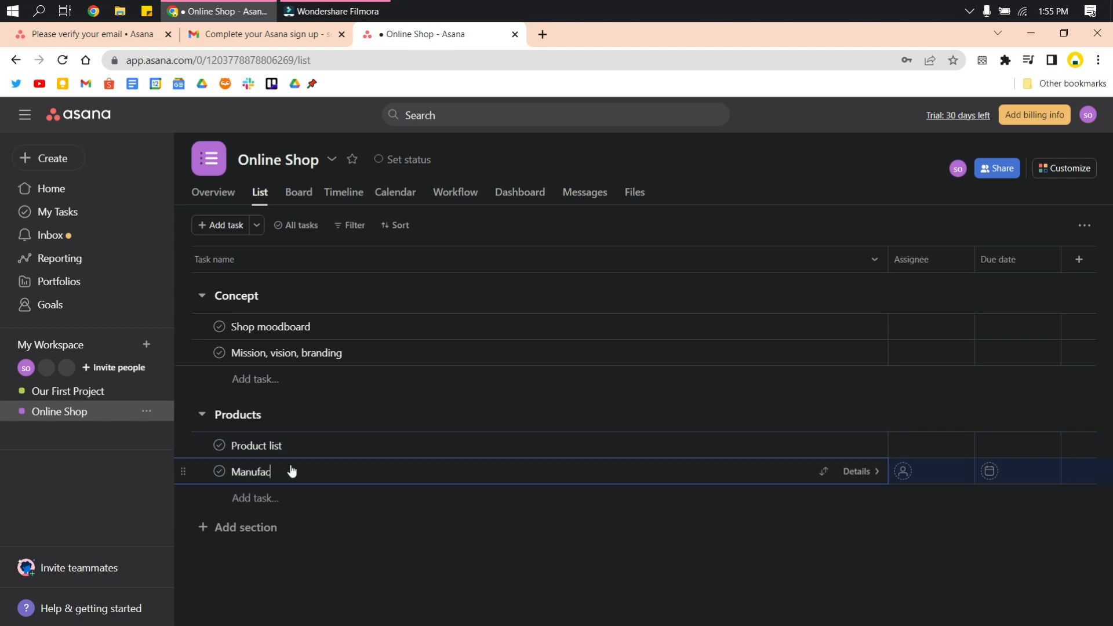
{"action": "type", "text": "turer databa"}
{"action": "left_click", "coordinate": [277, 499]}
{"action": "type", "text": "Shipping services"}
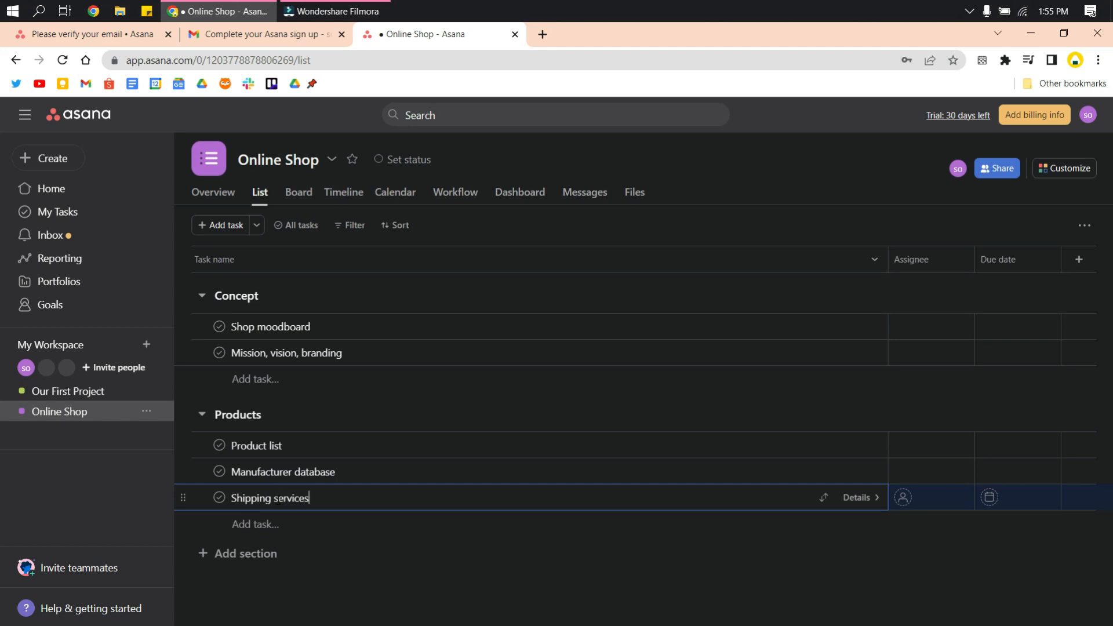
{"action": "left_click", "coordinate": [384, 589]}
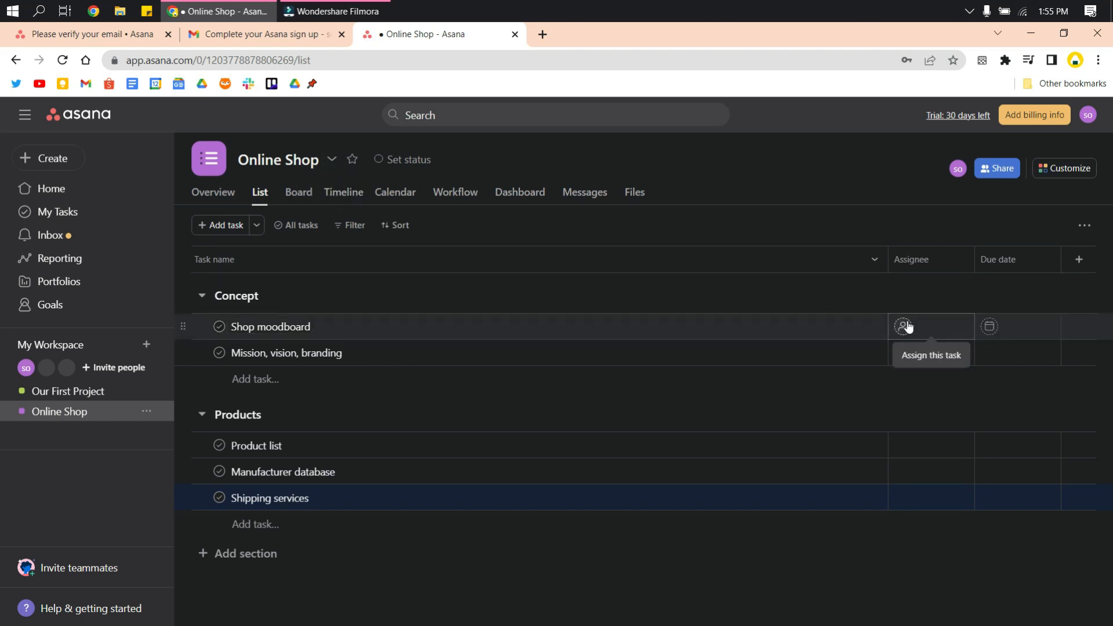
Assign both Concept tasks, Shop moodboard and Mission, vision, branding, to the account owner
{"action": "left_click", "coordinate": [907, 328]}
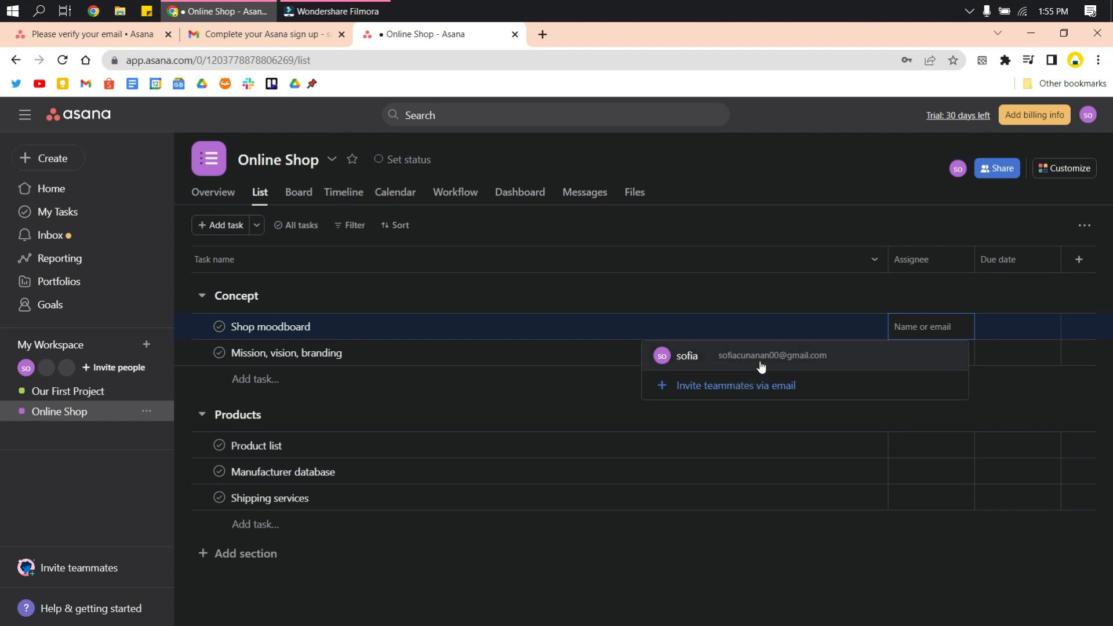
{"action": "left_click", "coordinate": [761, 358]}
{"action": "left_click", "coordinate": [914, 355]}
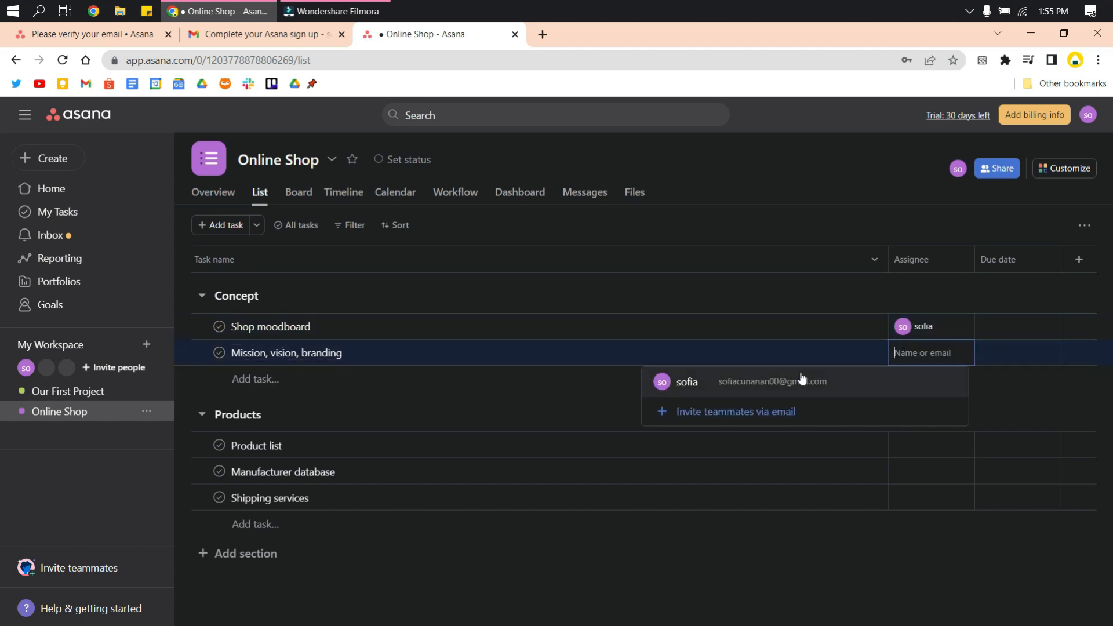
{"action": "left_click", "coordinate": [793, 382]}
Assign the three Products tasks, Product list, Manufacturer database and Shipping services, to the account owner
{"action": "left_click", "coordinate": [936, 448]}
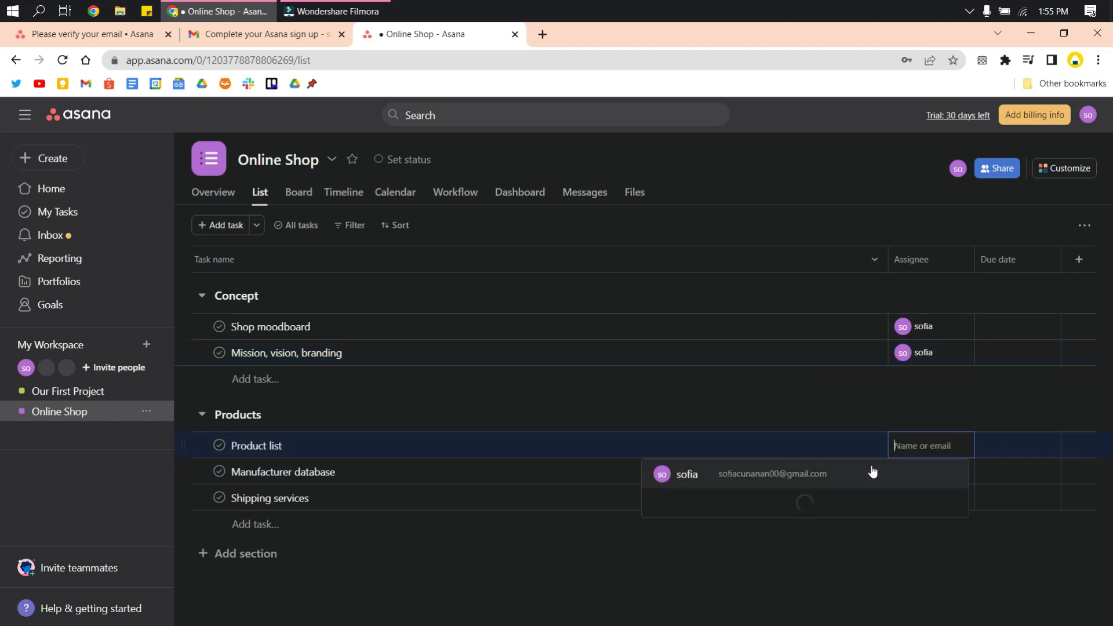
{"action": "left_click", "coordinate": [822, 477]}
{"action": "left_click", "coordinate": [909, 472]}
{"action": "left_click", "coordinate": [850, 497]}
{"action": "left_click", "coordinate": [942, 499]}
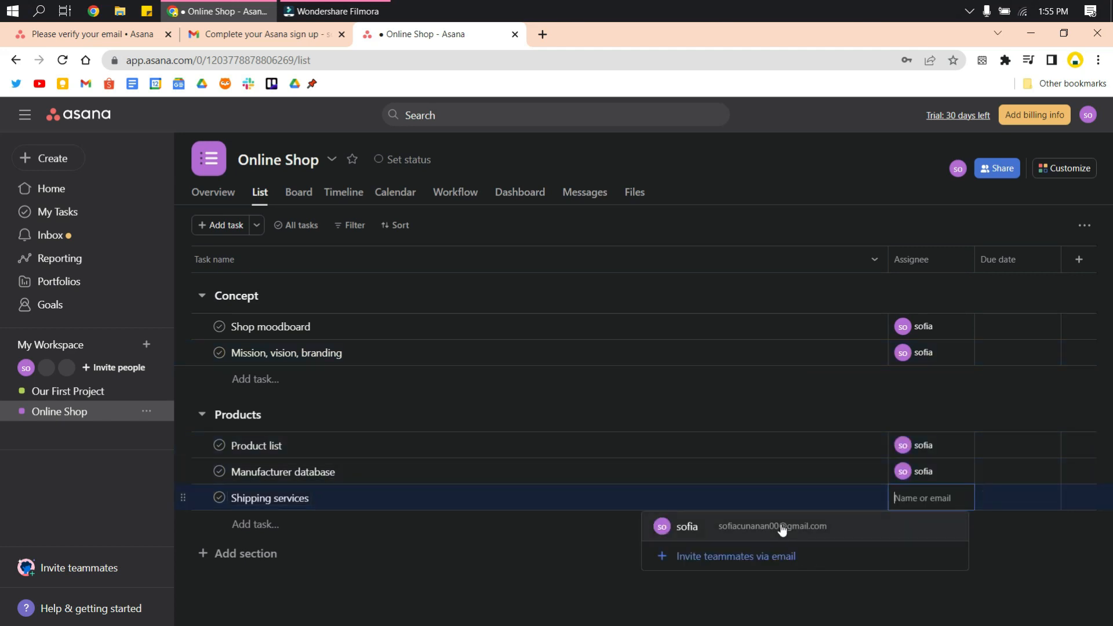
{"action": "left_click", "coordinate": [782, 528]}
Sort the list by due date and set the Shop moodboard task's due date to 01/21/23
{"action": "left_click", "coordinate": [999, 259]}
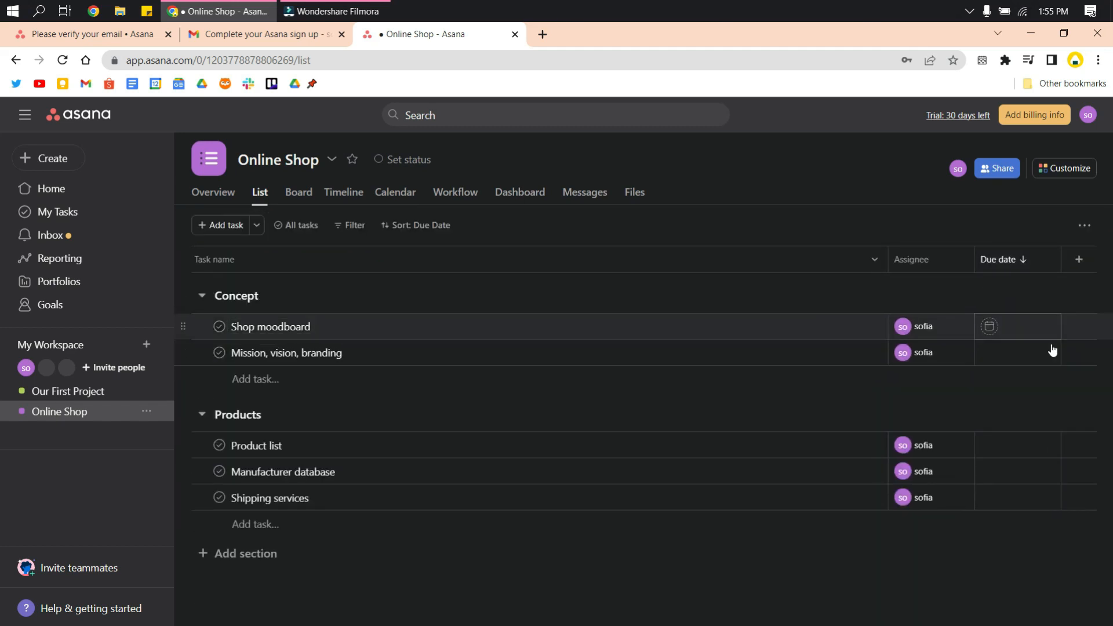
{"action": "left_click", "coordinate": [1025, 328]}
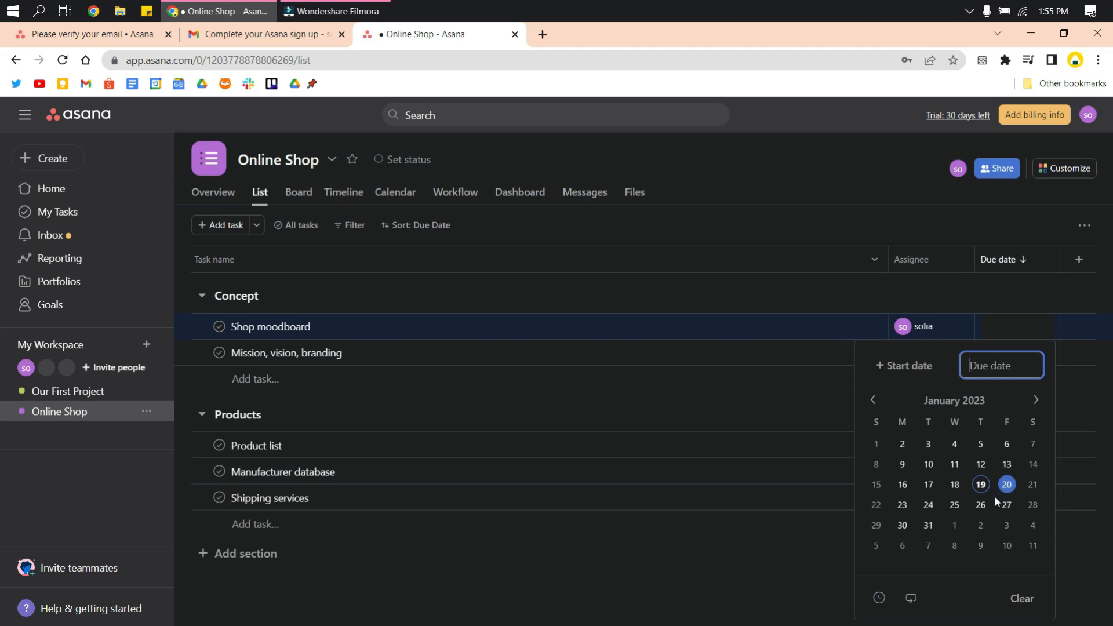
{"action": "left_click", "coordinate": [1032, 486]}
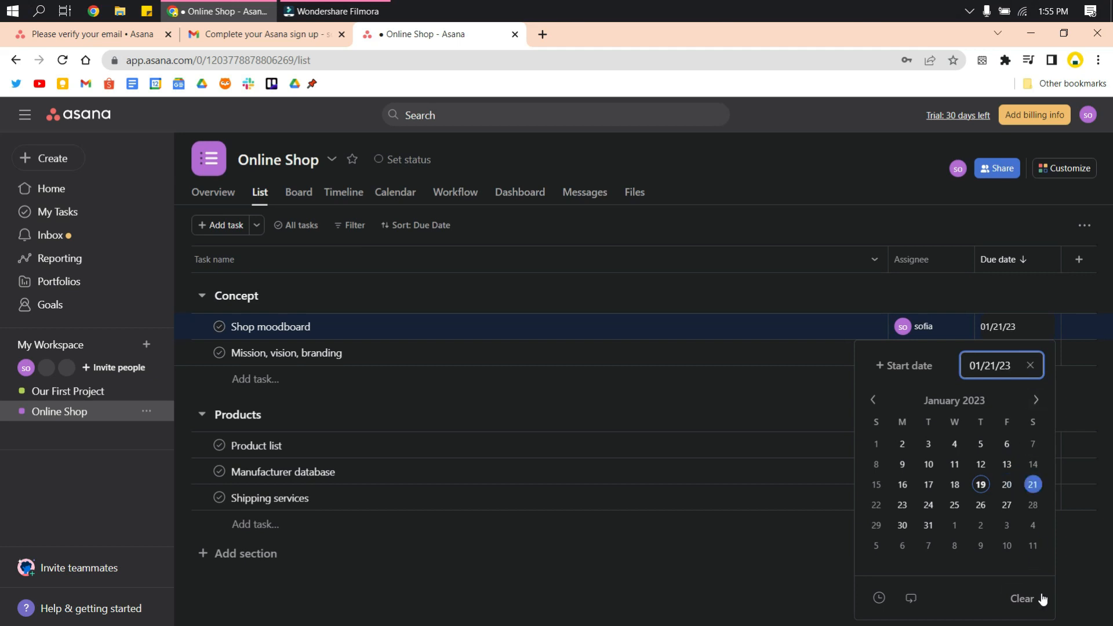
{"action": "left_click", "coordinate": [1093, 576]}
Set the due date of the Mission, vision, branding task to 01/22/23
{"action": "left_click", "coordinate": [1017, 353]}
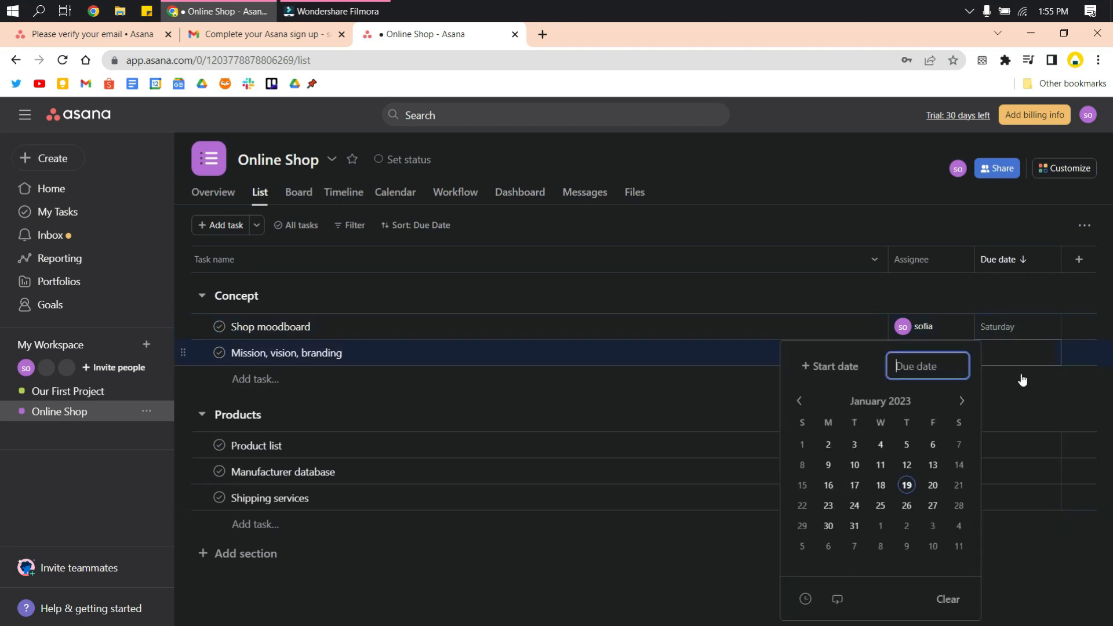
{"action": "left_click", "coordinate": [802, 506]}
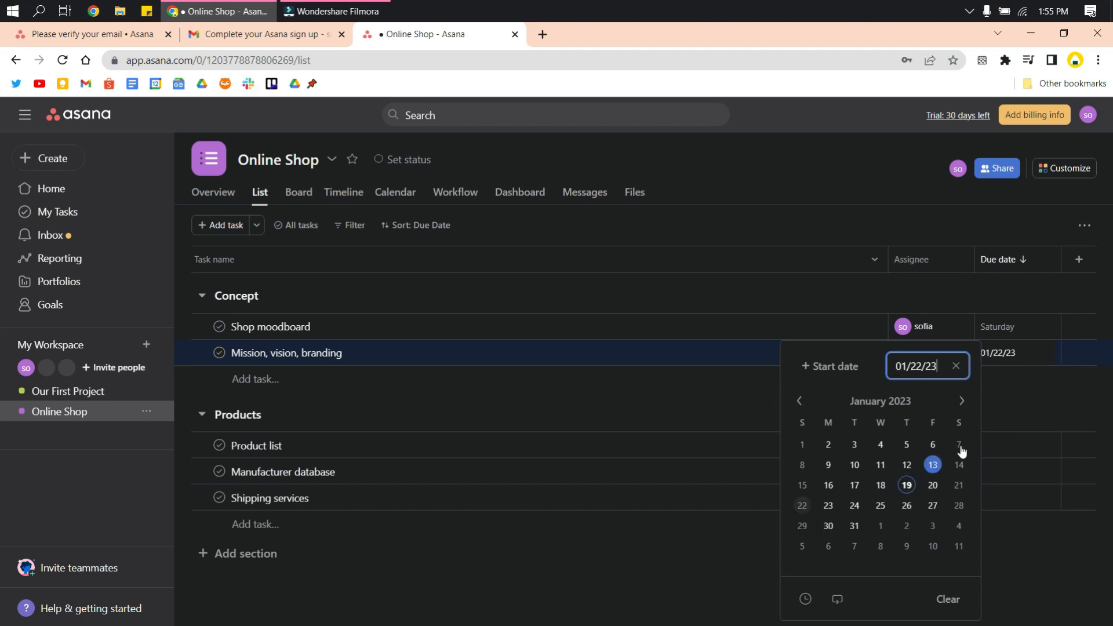
{"action": "left_click", "coordinate": [1032, 409]}
Set the due date of Product list to 01/21/23 and of Manufacturer database to 01/23/23
{"action": "left_click", "coordinate": [1024, 448]}
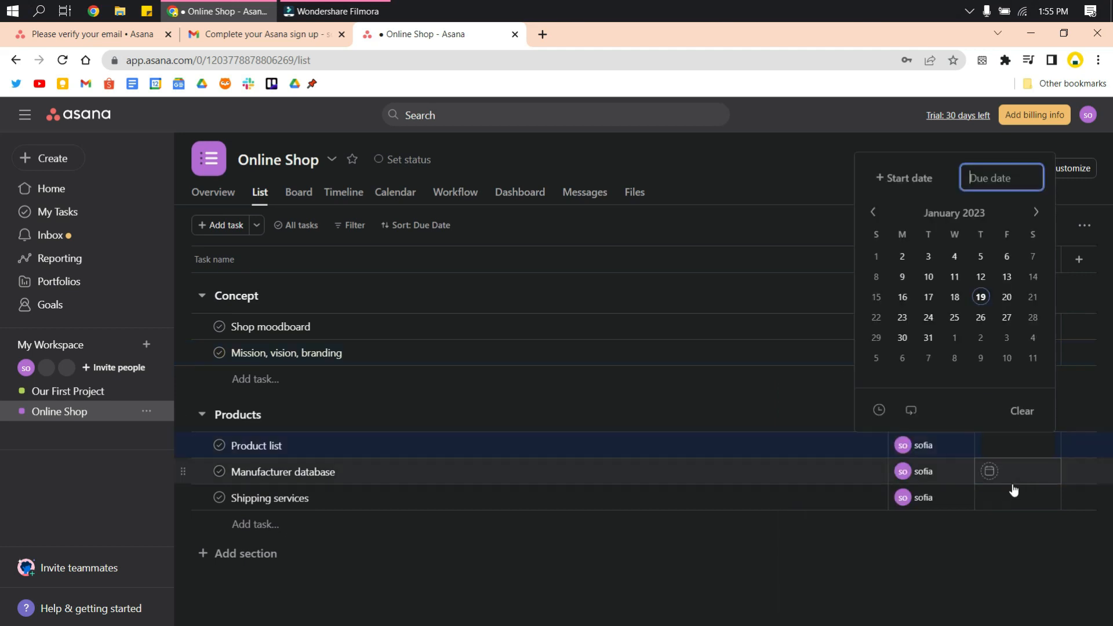
{"action": "left_click", "coordinate": [1033, 297]}
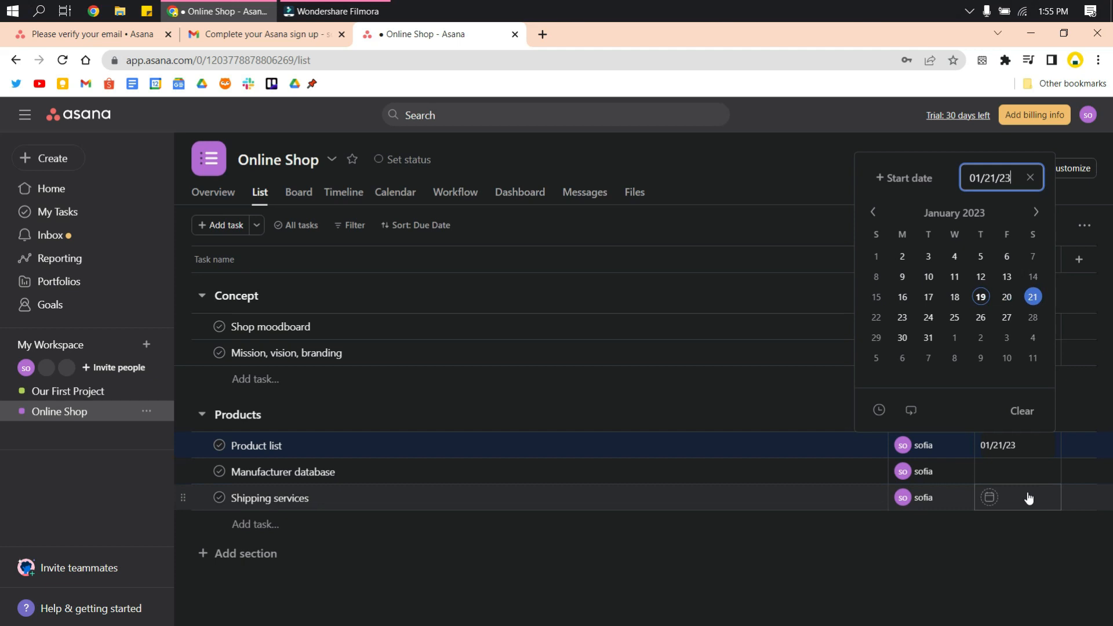
{"action": "left_click", "coordinate": [996, 467]}
{"action": "left_click", "coordinate": [1030, 478]}
{"action": "left_click", "coordinate": [1023, 565]}
{"action": "left_click", "coordinate": [1015, 471]}
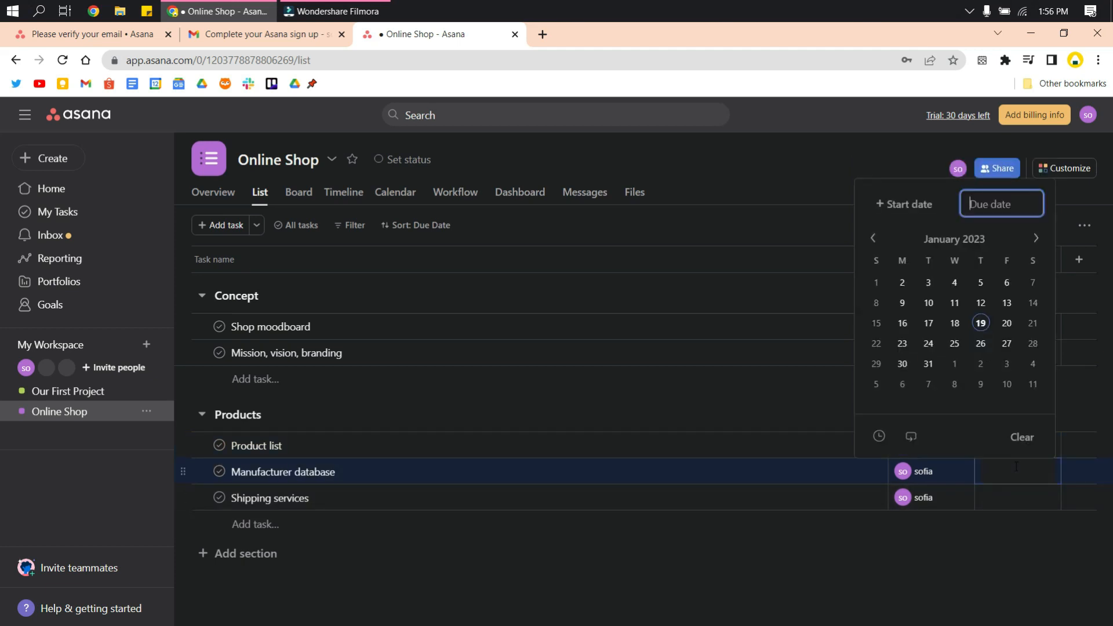
{"action": "left_click", "coordinate": [902, 343]}
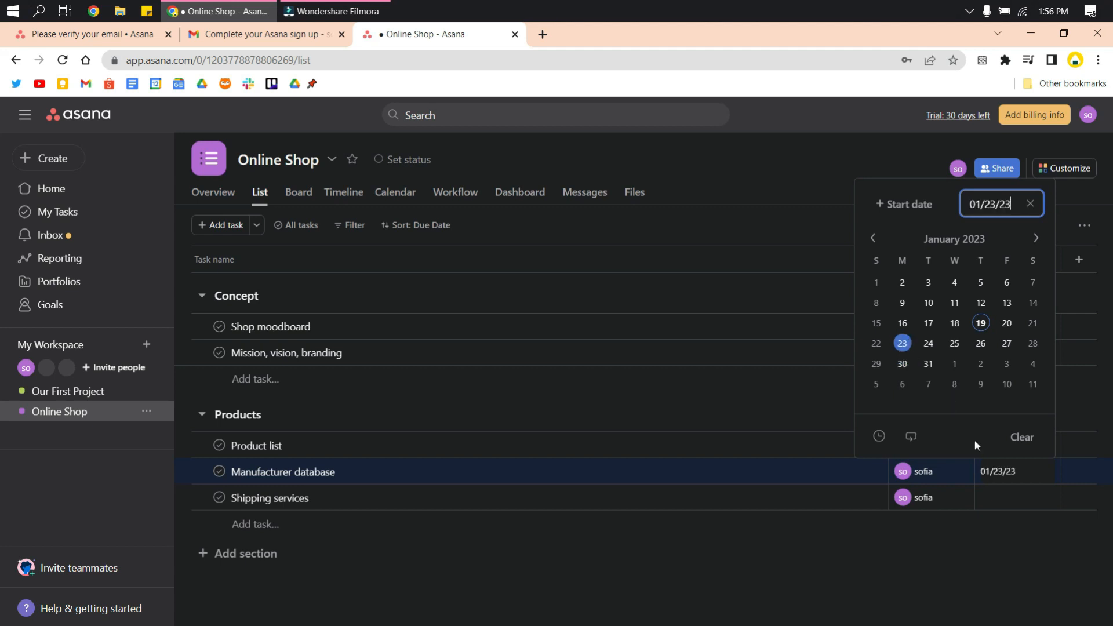
Set the due date of the Shipping services task to January 24, 2023
{"action": "left_click", "coordinate": [1021, 508]}
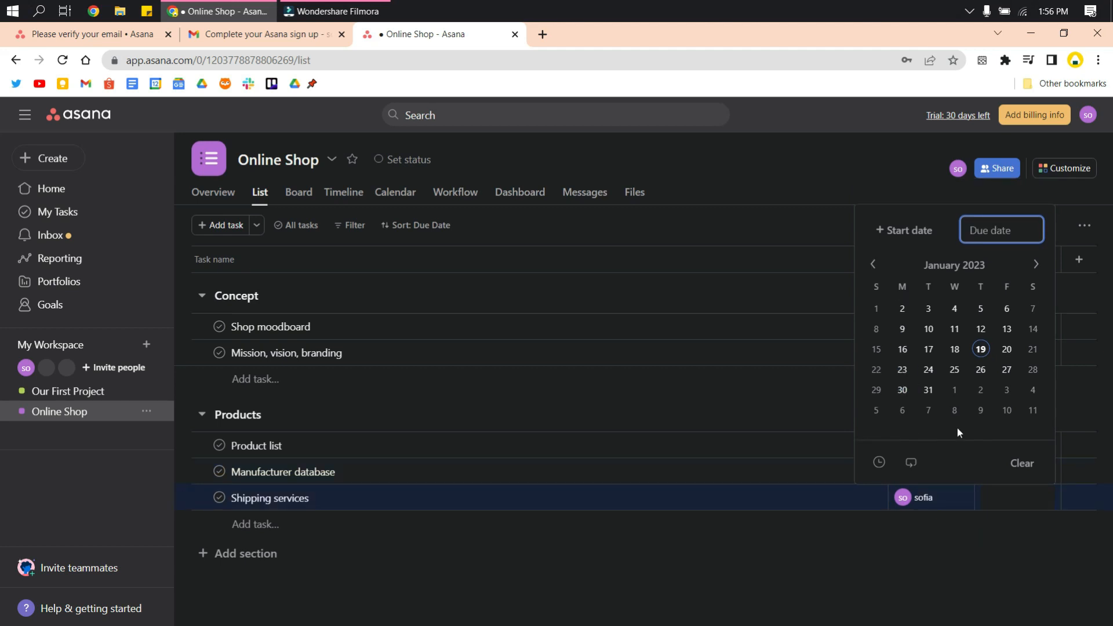
{"action": "left_click", "coordinate": [928, 369]}
{"action": "left_click", "coordinate": [1012, 585]}
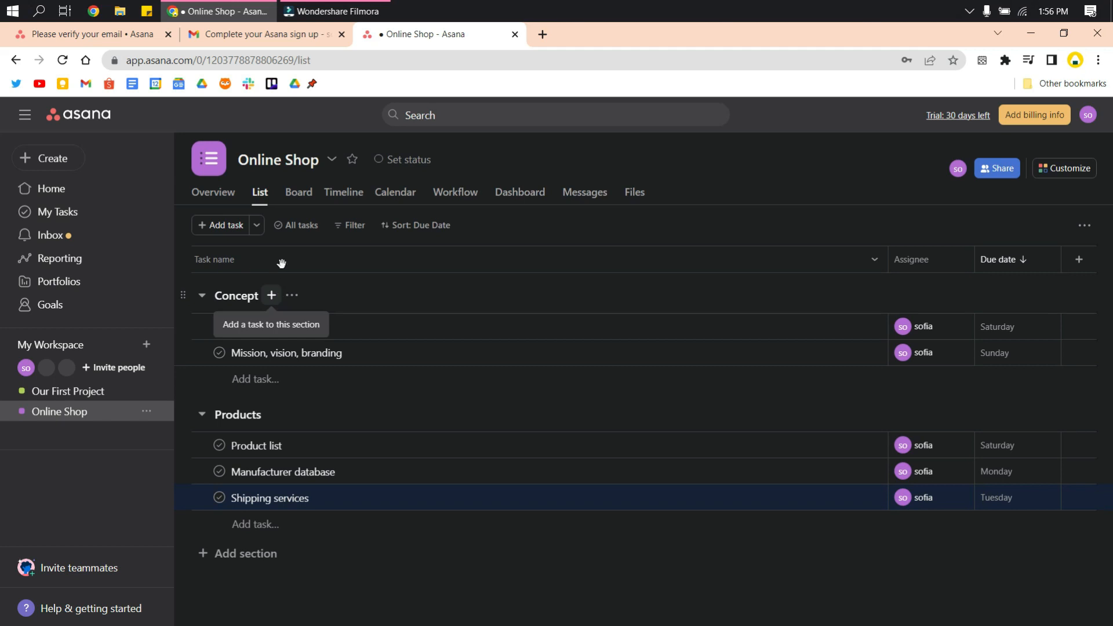
Open the Manufacturer database task's details and look through its fields, activity and description
{"action": "left_click", "coordinate": [237, 327]}
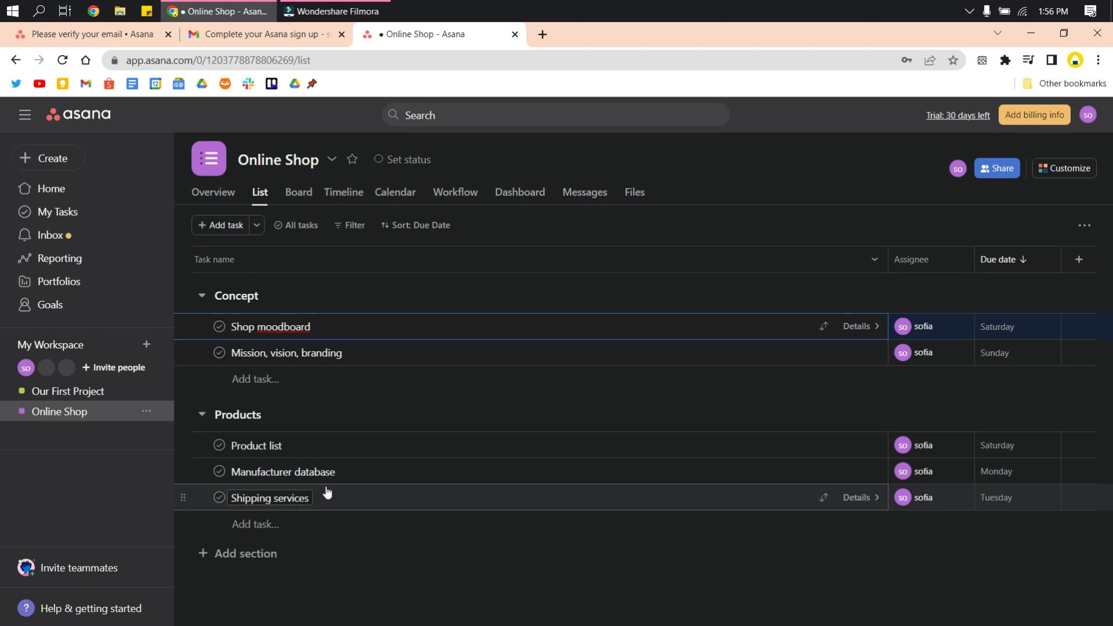
{"action": "left_click", "coordinate": [347, 473]}
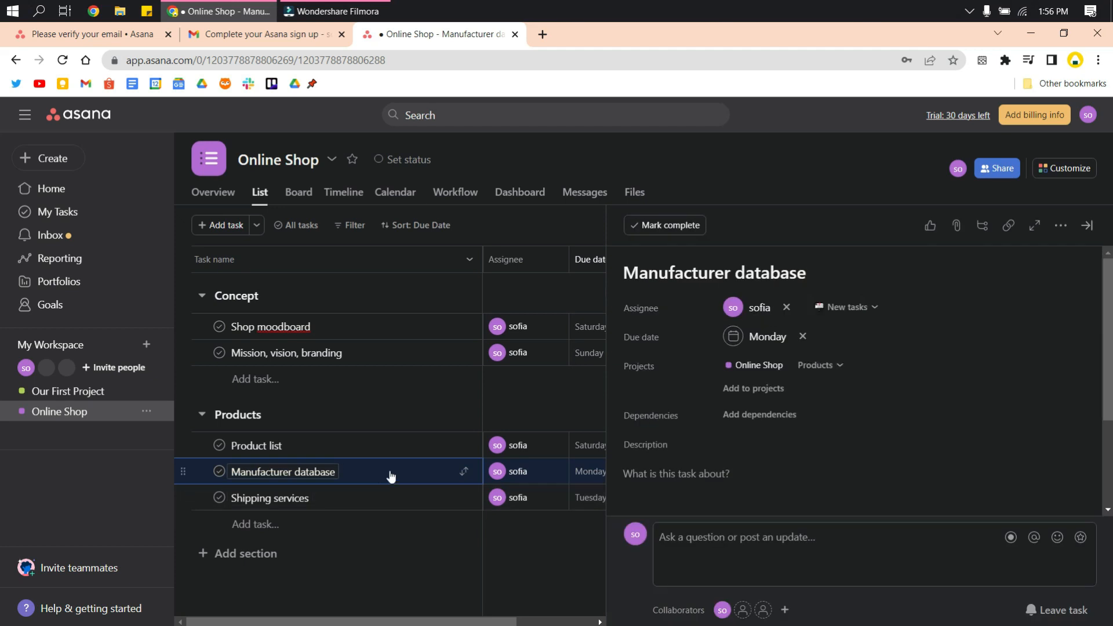
{"action": "scroll", "coordinate": [763, 470], "scroll_direction": "down", "scroll_amount": 3}
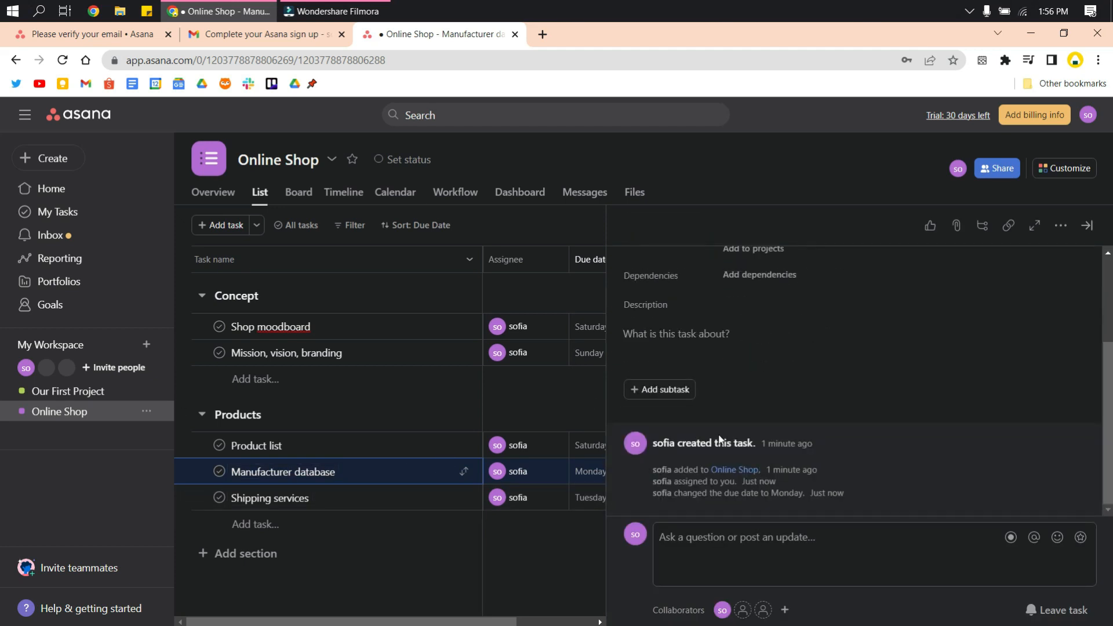
{"action": "scroll", "coordinate": [742, 348], "scroll_direction": "up", "scroll_amount": 1}
{"action": "scroll", "coordinate": [762, 346], "scroll_direction": "up", "scroll_amount": 2}
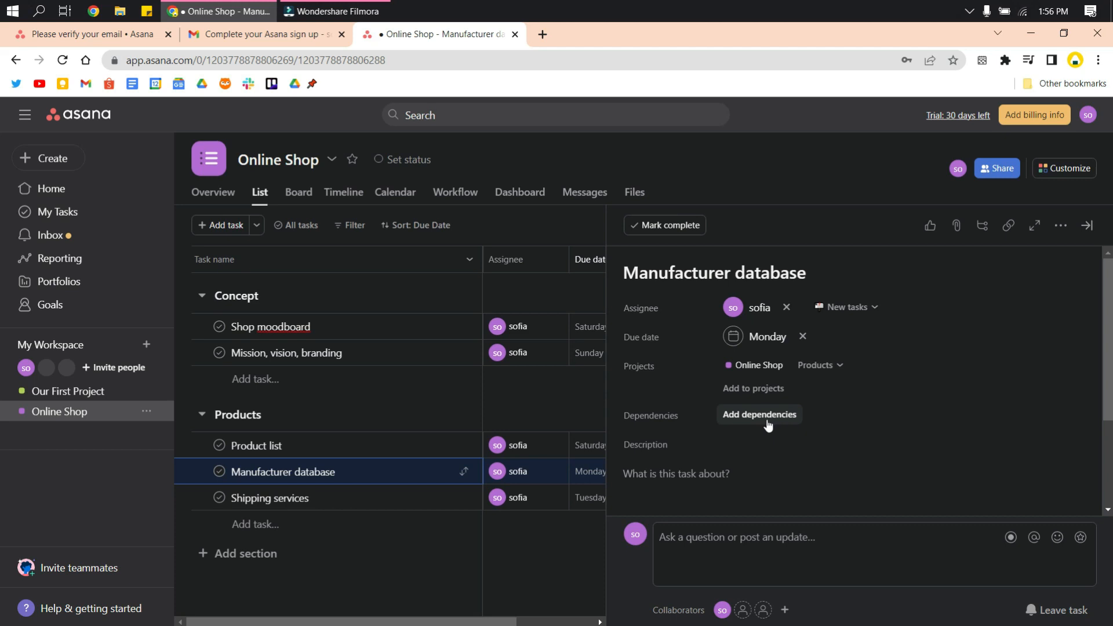
{"action": "left_click", "coordinate": [690, 468]}
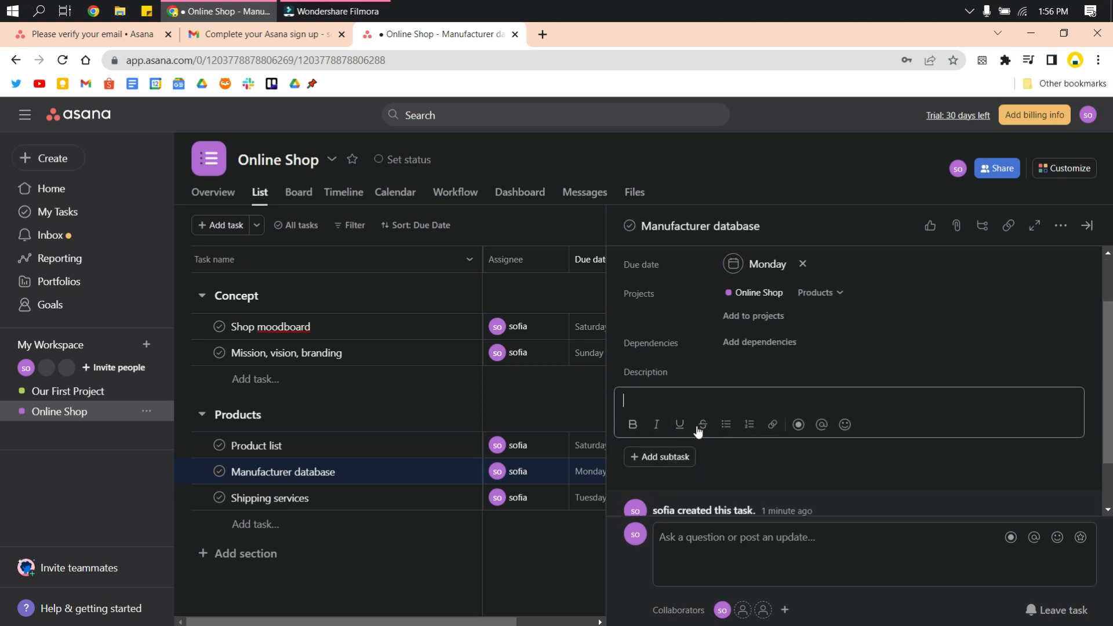
Add the subtasks Make database and Contact manufacturers to the Manufacturer database task
{"action": "left_click", "coordinate": [660, 389]}
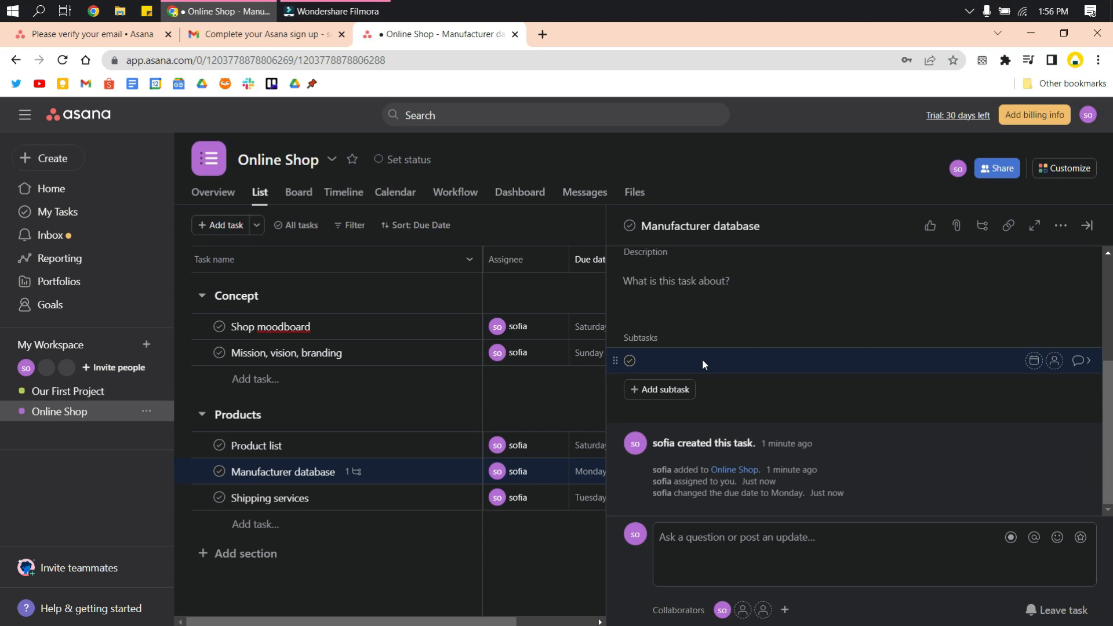
{"action": "type", "text": "Make database"}
{"action": "left_click", "coordinate": [654, 394]}
{"action": "type", "text": "Contact manufacturers"}
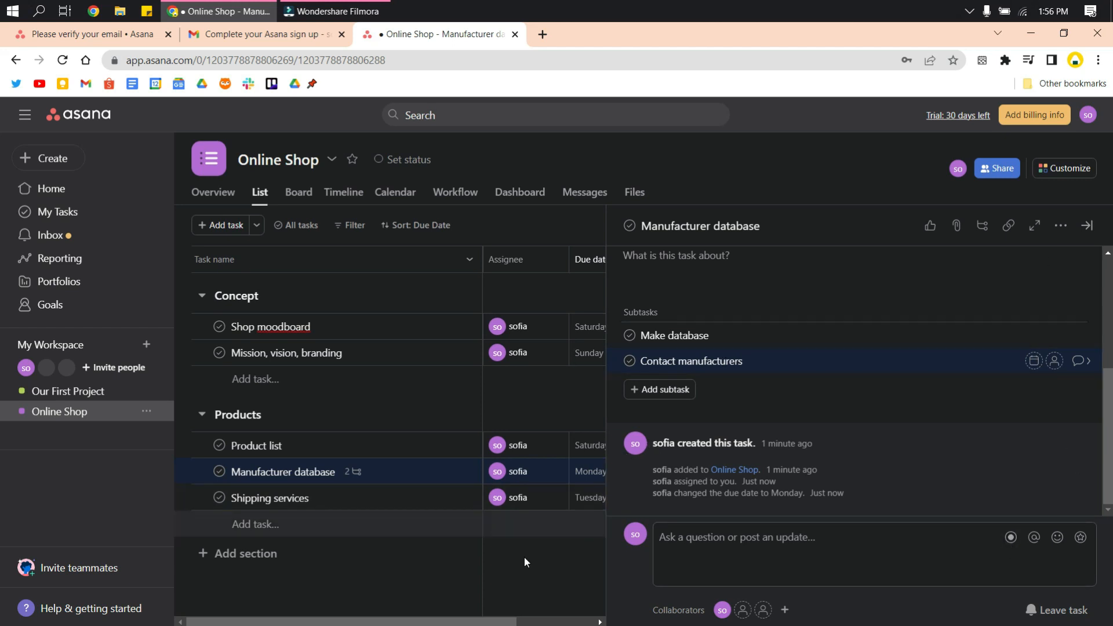
{"action": "left_click", "coordinate": [523, 573]}
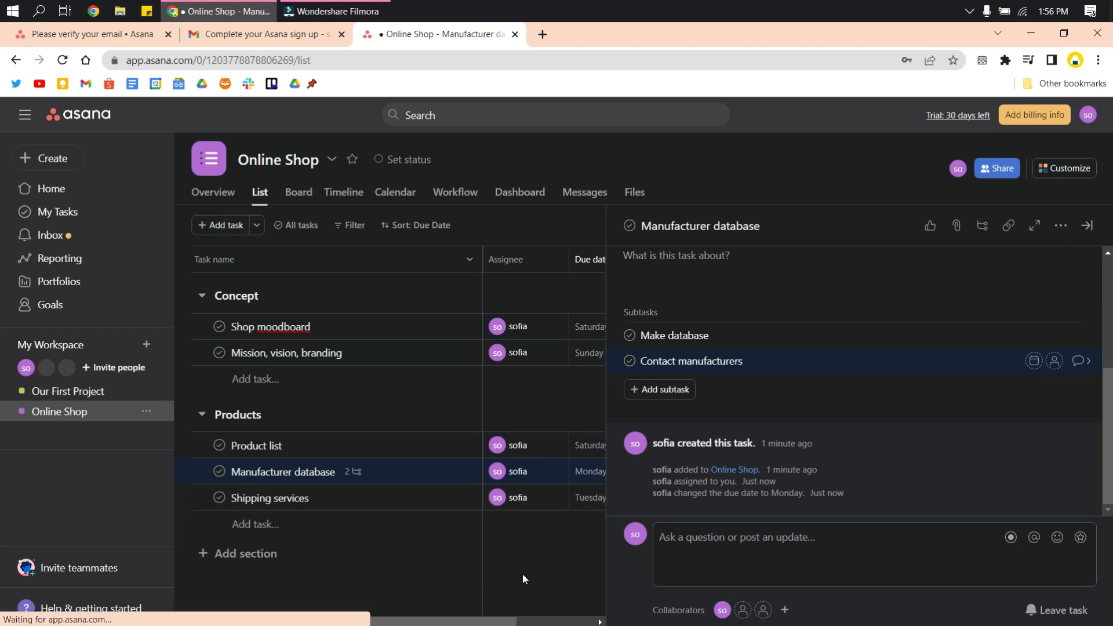
Check the Manufacturer database task's subtasks from the list and try to move the task below Shipping services
{"action": "left_click", "coordinate": [356, 473]}
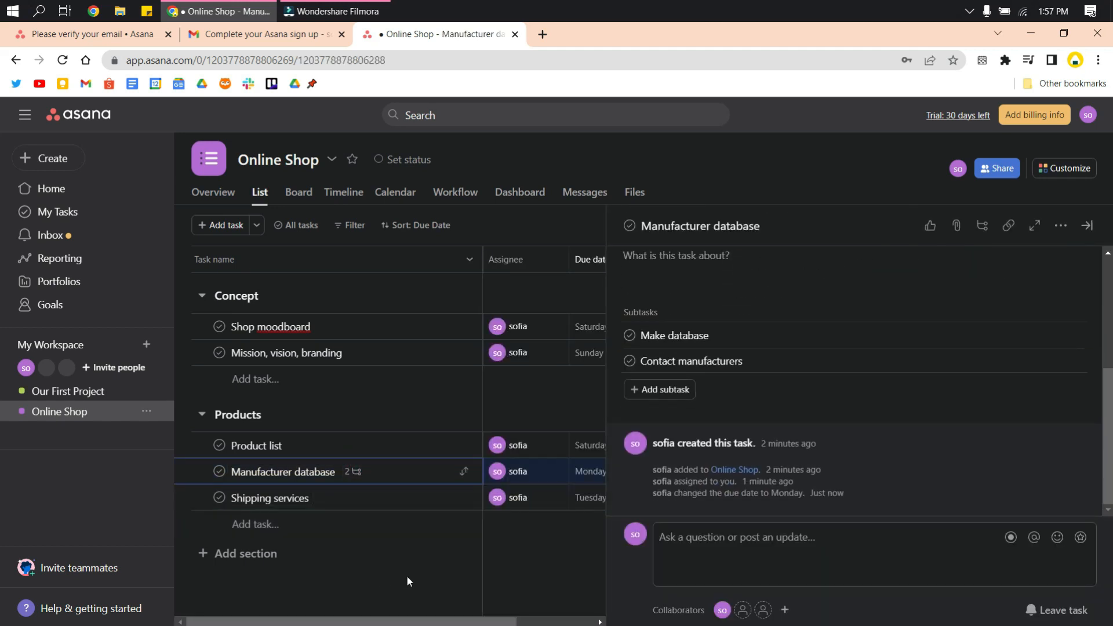
{"action": "left_click", "coordinate": [525, 573]}
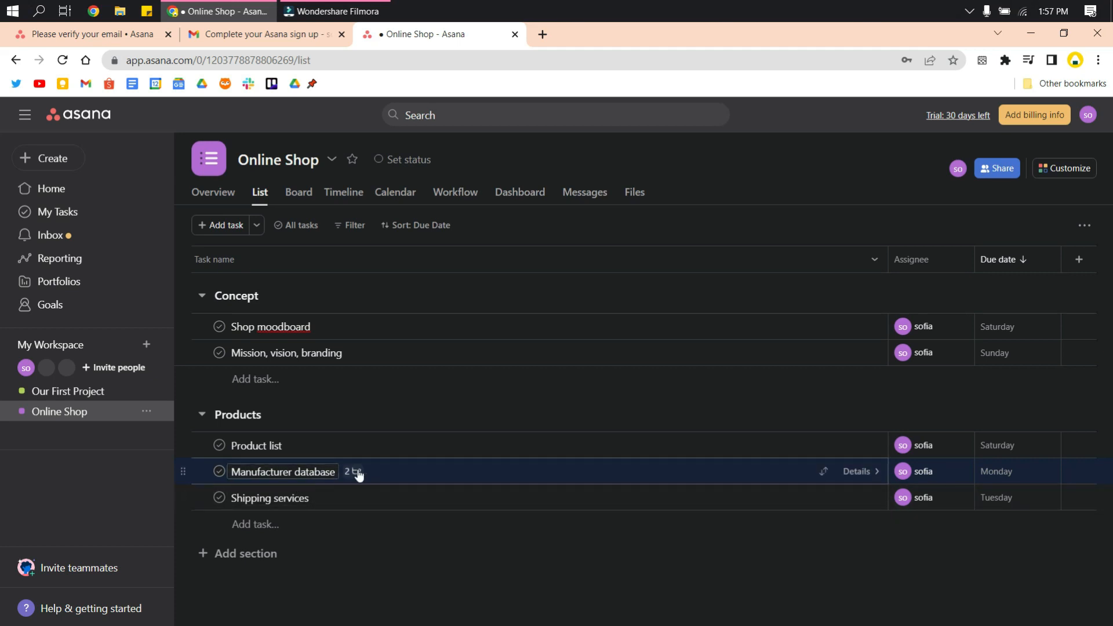
{"action": "left_click_drag", "start_coordinate": [182, 472], "coordinate": [198, 499]}
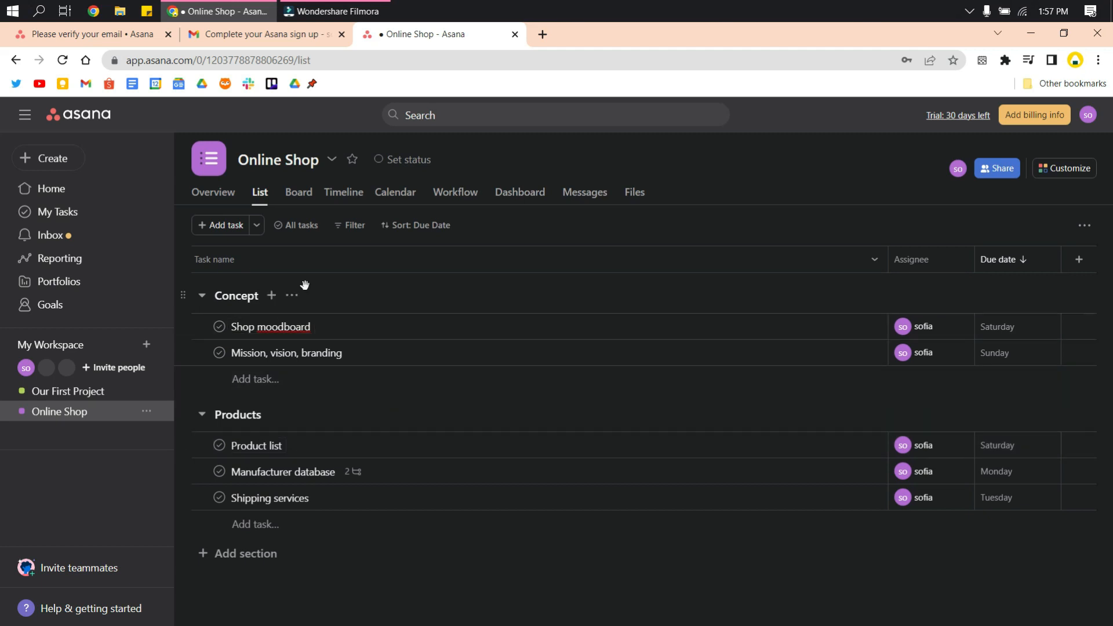
Change the Online Shop project's icon to the rising bar chart and its color to red
{"action": "left_click", "coordinate": [330, 160]}
{"action": "mouse_move", "coordinate": [360, 216]}
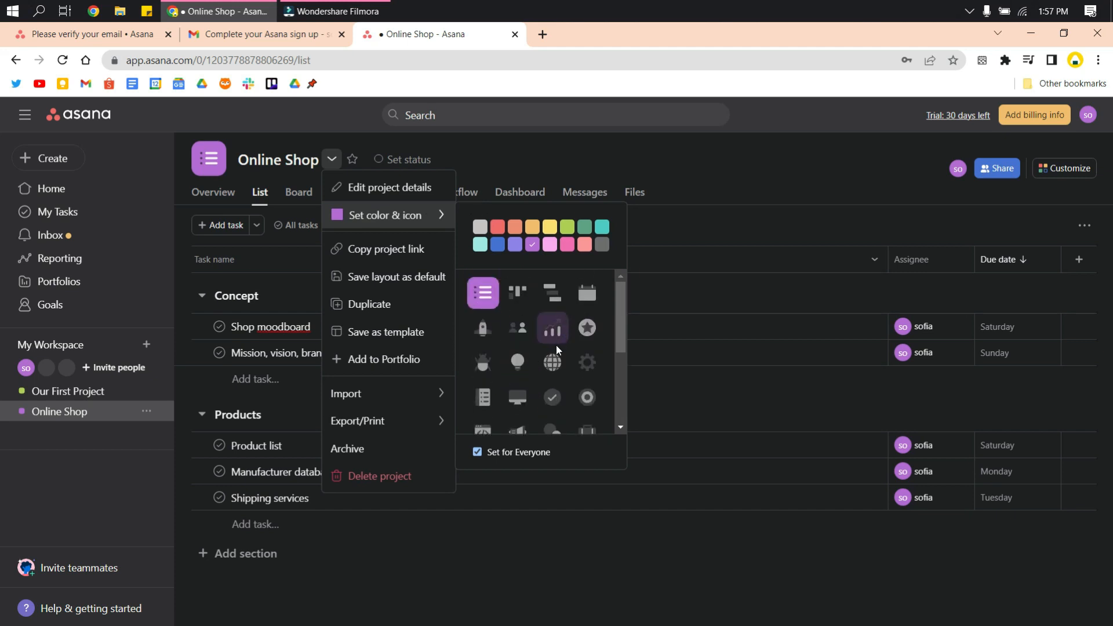
{"action": "left_click", "coordinate": [552, 362]}
{"action": "mouse_move", "coordinate": [406, 216]}
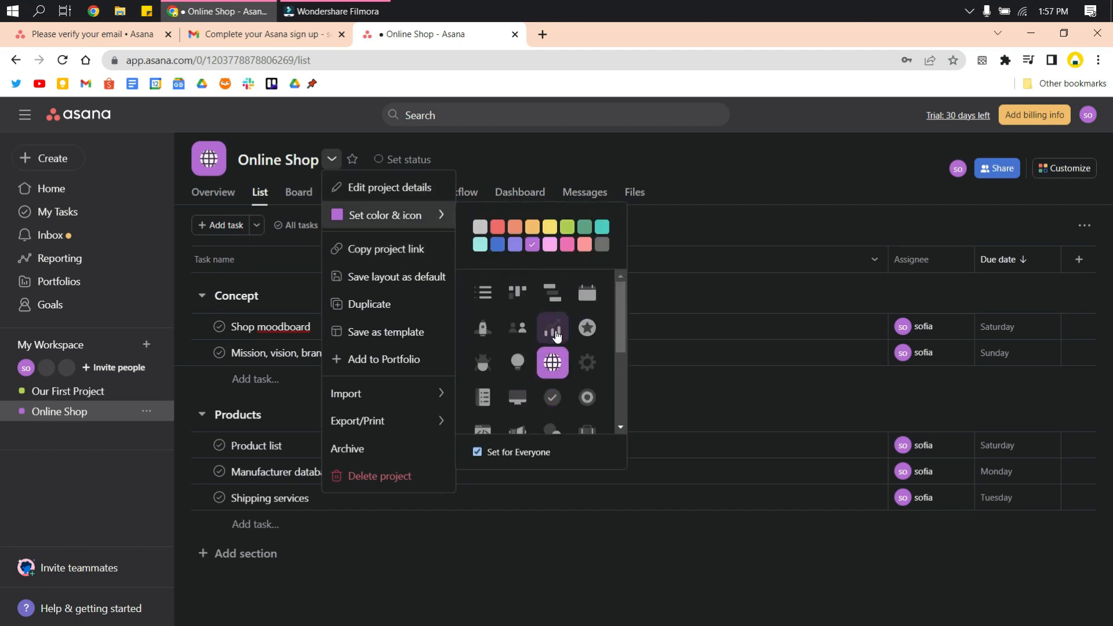
{"action": "left_click", "coordinate": [555, 334]}
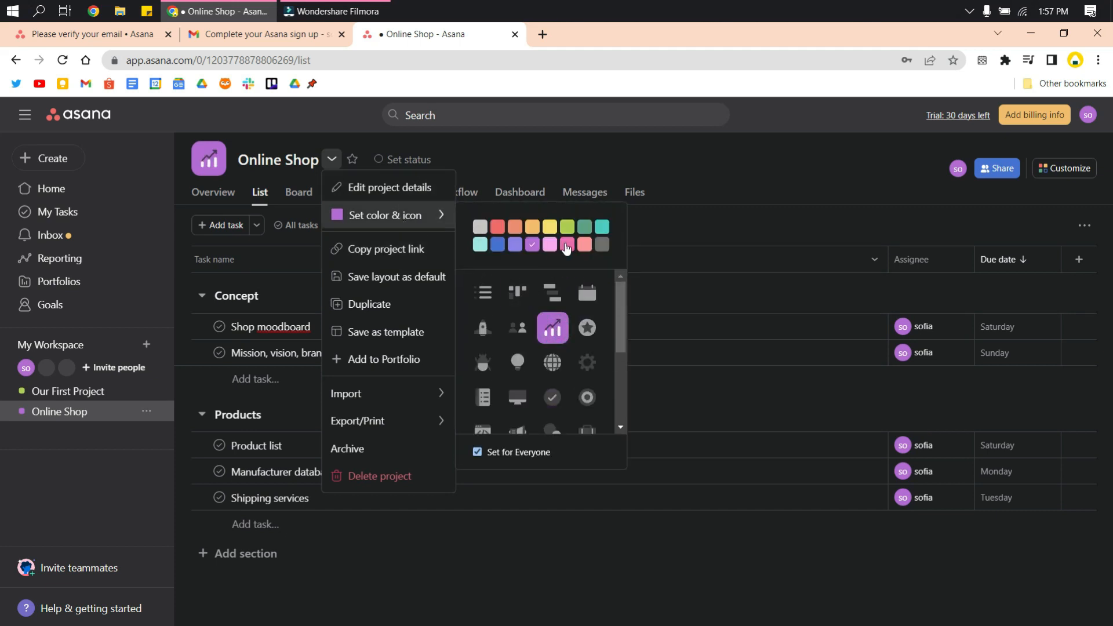
{"action": "left_click", "coordinate": [499, 227]}
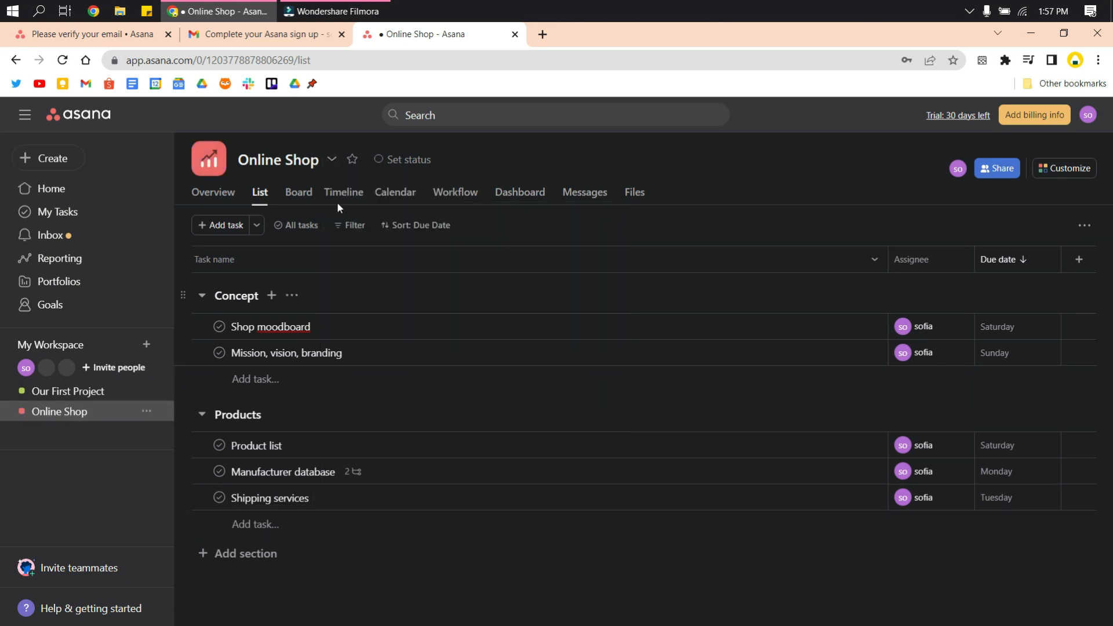
In the Board view, move the untitled section after Products and rename it Done
{"action": "left_click", "coordinate": [308, 200]}
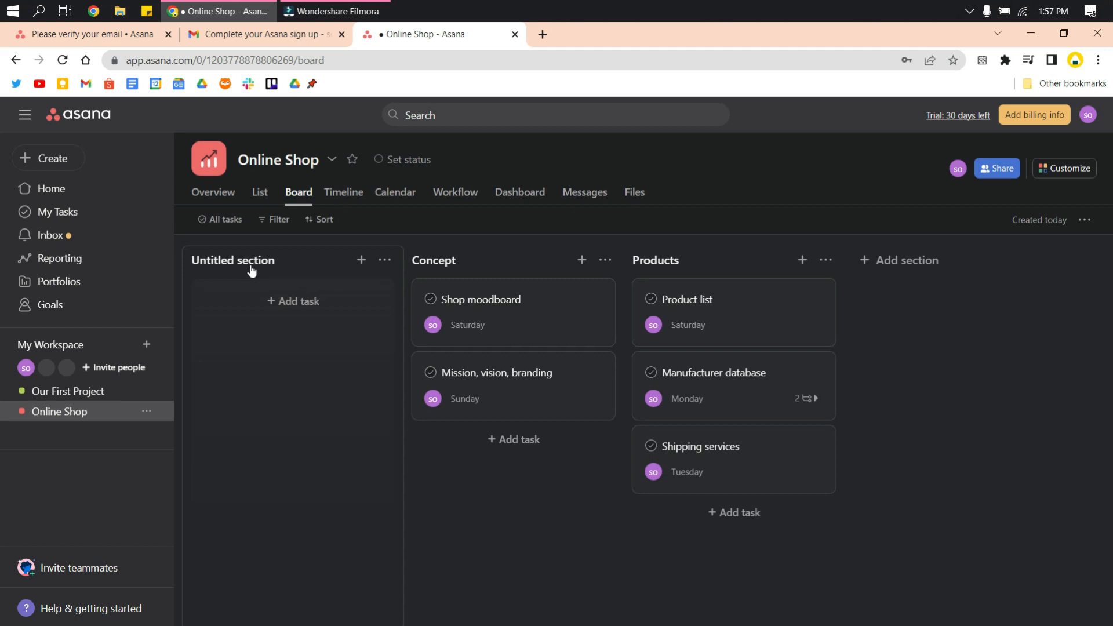
{"action": "left_click_drag", "start_coordinate": [255, 268], "coordinate": [777, 277]}
{"action": "left_click", "coordinate": [684, 261]}
{"action": "key", "text": "ctrl+a"}
{"action": "type", "text": "Do"}
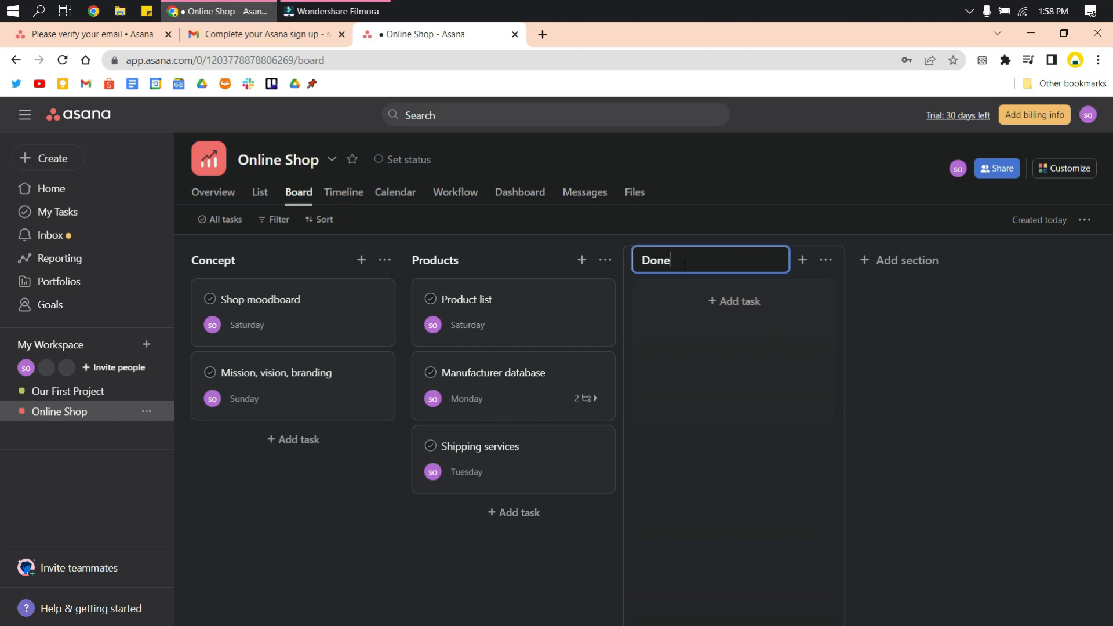
{"action": "key", "text": "Return"}
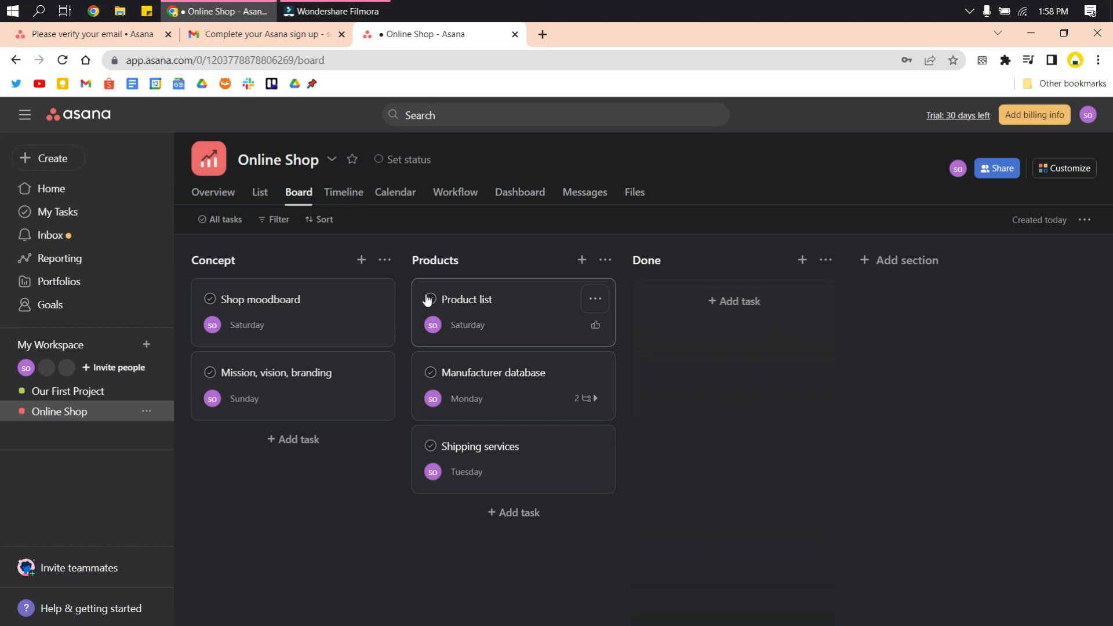
Mark the Product list task complete and move its card to the Done section
{"action": "left_click", "coordinate": [427, 299]}
{"action": "left_click_drag", "start_coordinate": [487, 308], "coordinate": [890, 342]}
{"action": "left_click_drag", "start_coordinate": [534, 303], "coordinate": [792, 307]}
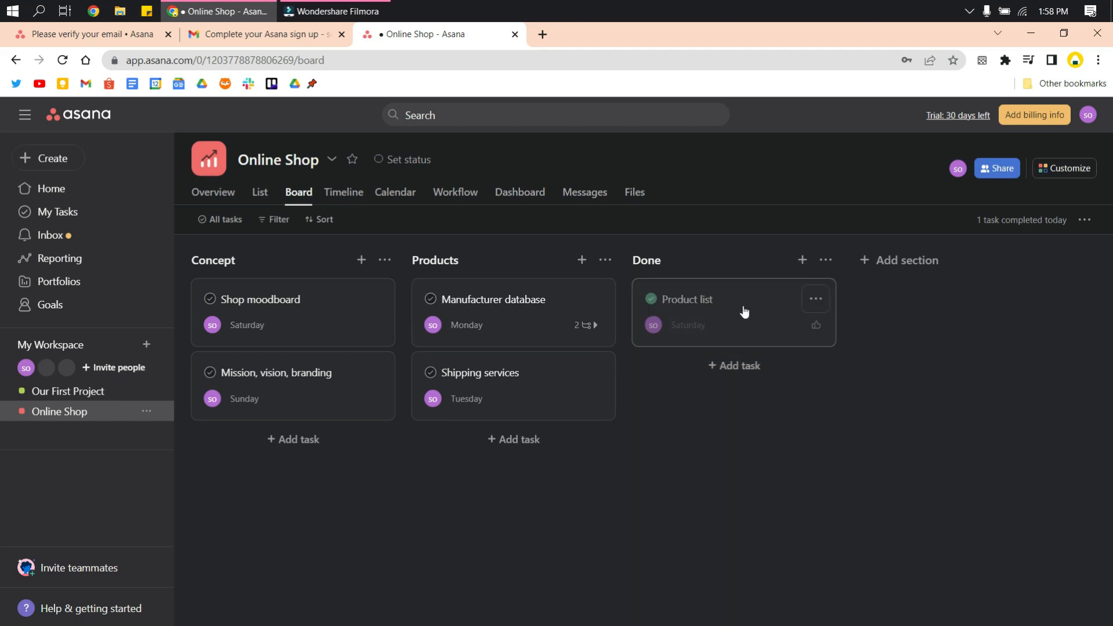
{"action": "left_click", "coordinate": [917, 263]}
{"action": "left_click", "coordinate": [796, 427]}
From the Timeline view, open Manufacturer database and mark the subtasks Make database and Contact manufacturers complete
{"action": "left_click", "coordinate": [336, 194]}
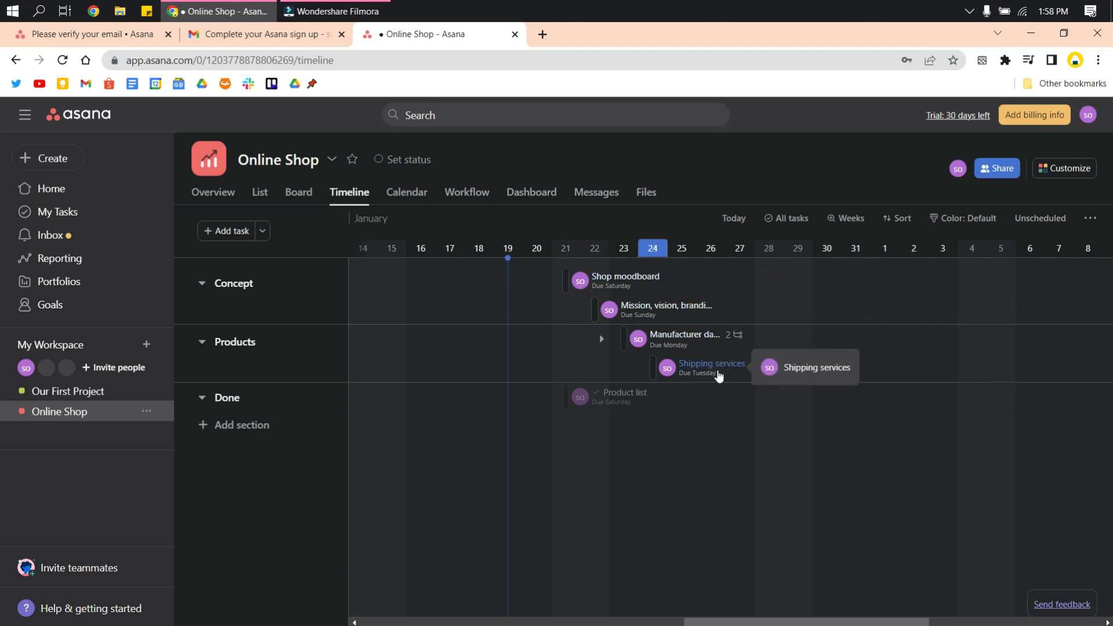
{"action": "left_click", "coordinate": [735, 344]}
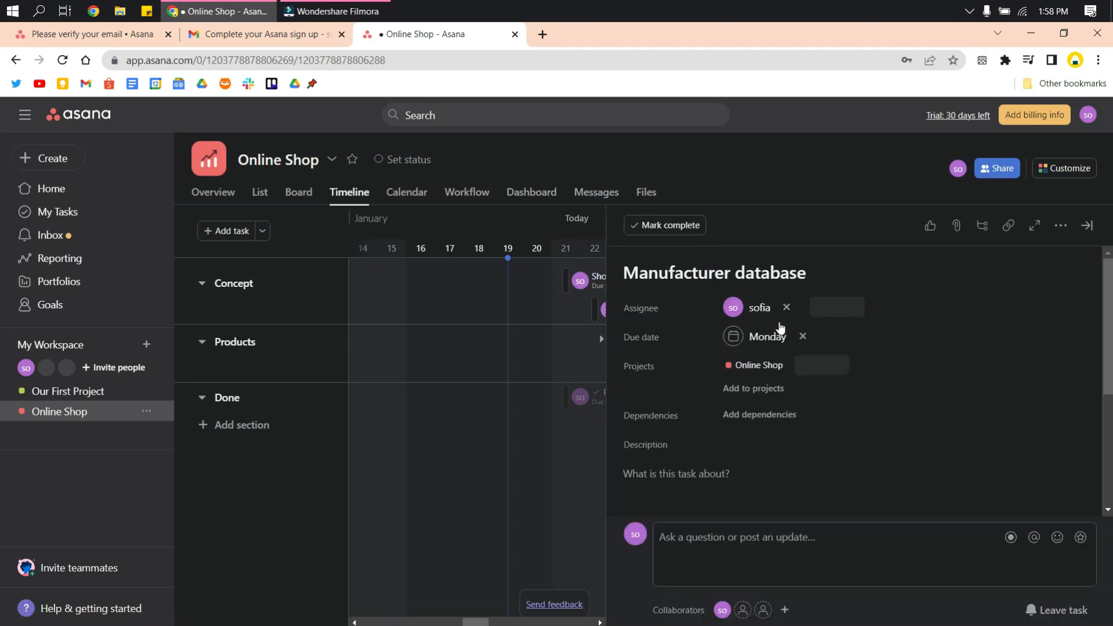
{"action": "scroll", "coordinate": [651, 497], "scroll_direction": "down", "scroll_amount": 4}
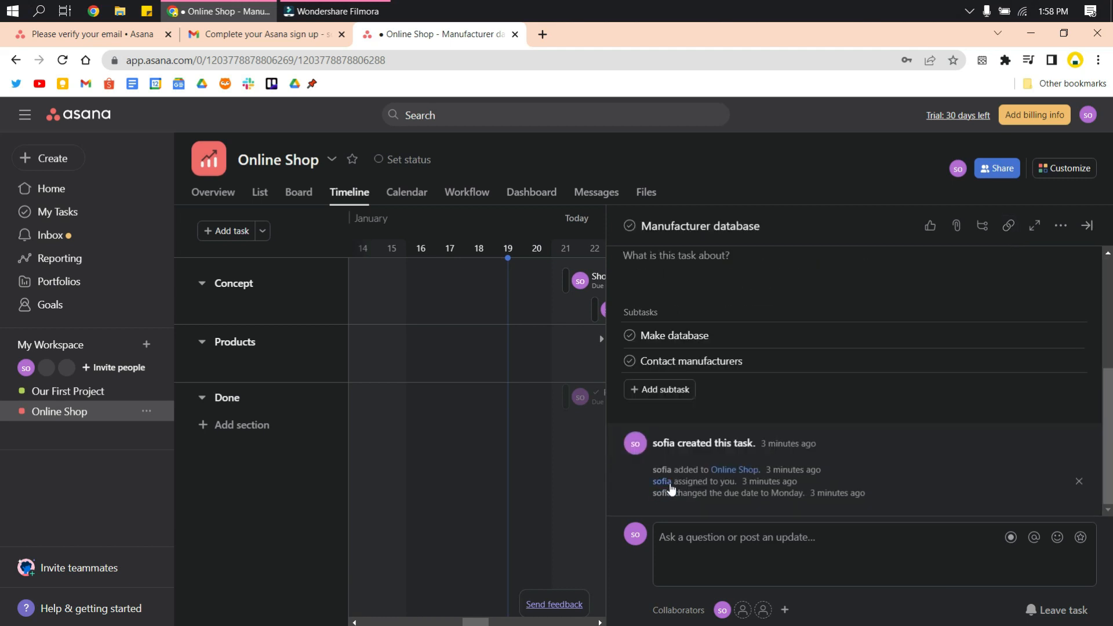
{"action": "left_click", "coordinate": [629, 335]}
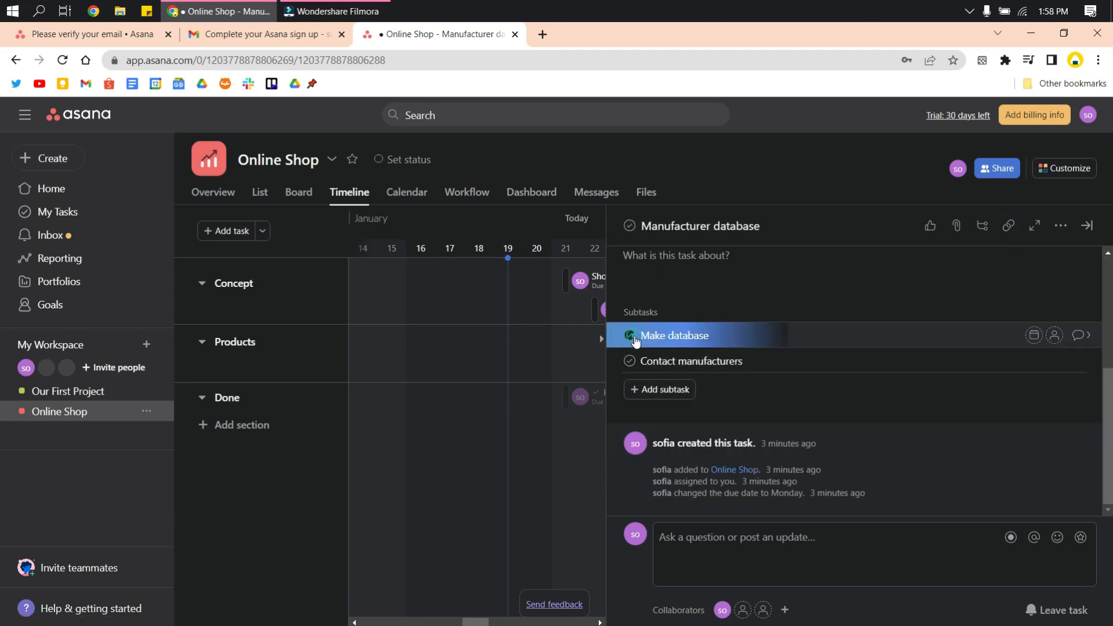
{"action": "left_click", "coordinate": [632, 361]}
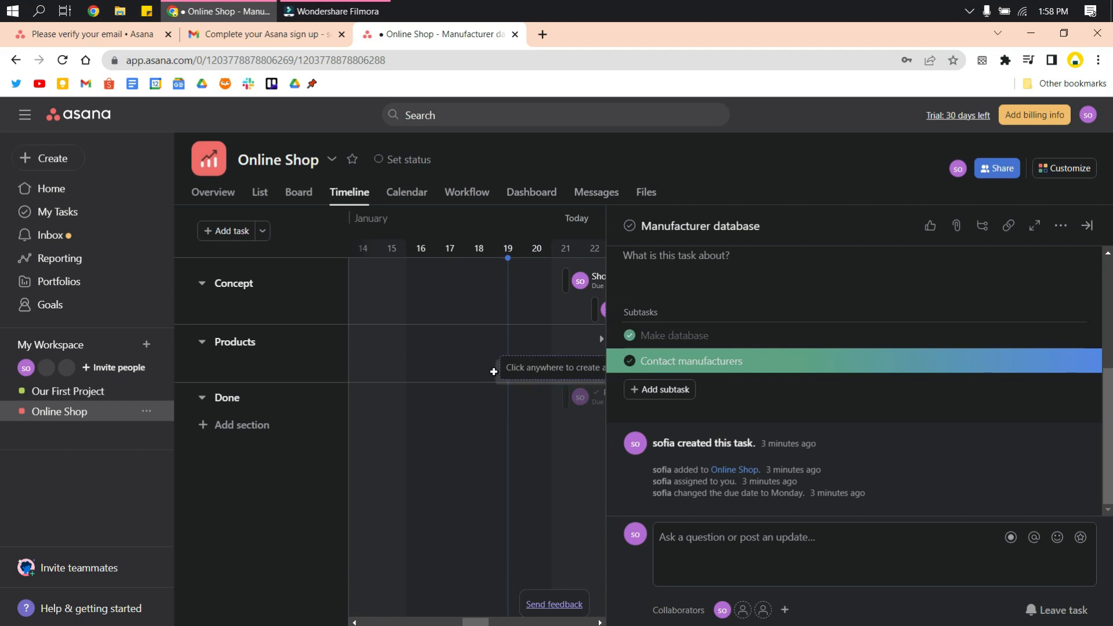
{"action": "left_click", "coordinate": [385, 476]}
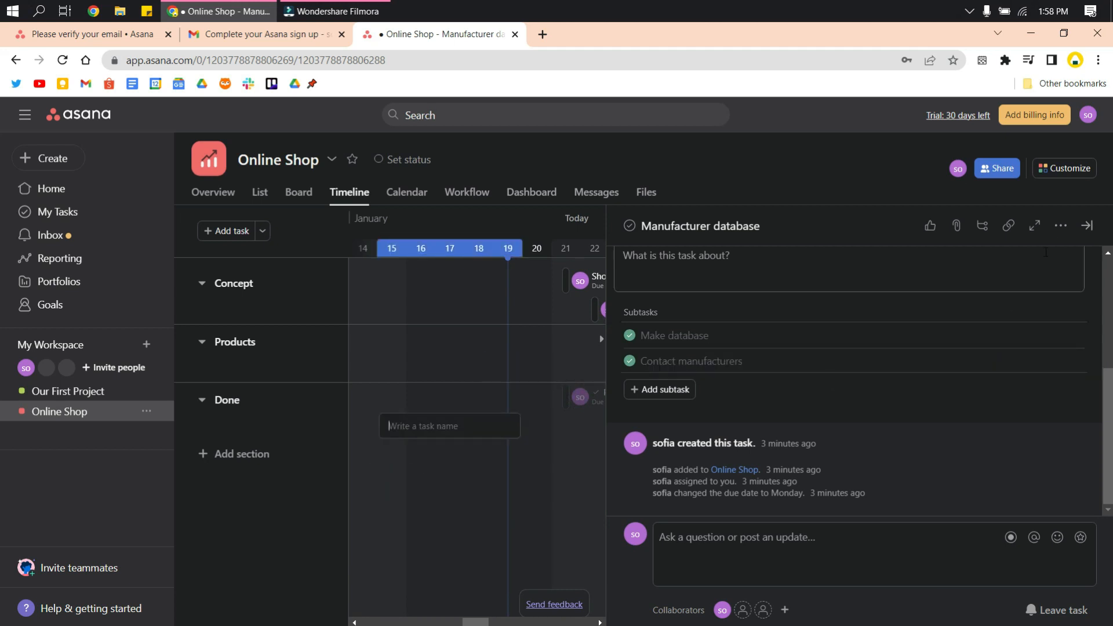
{"action": "left_click", "coordinate": [1087, 225]}
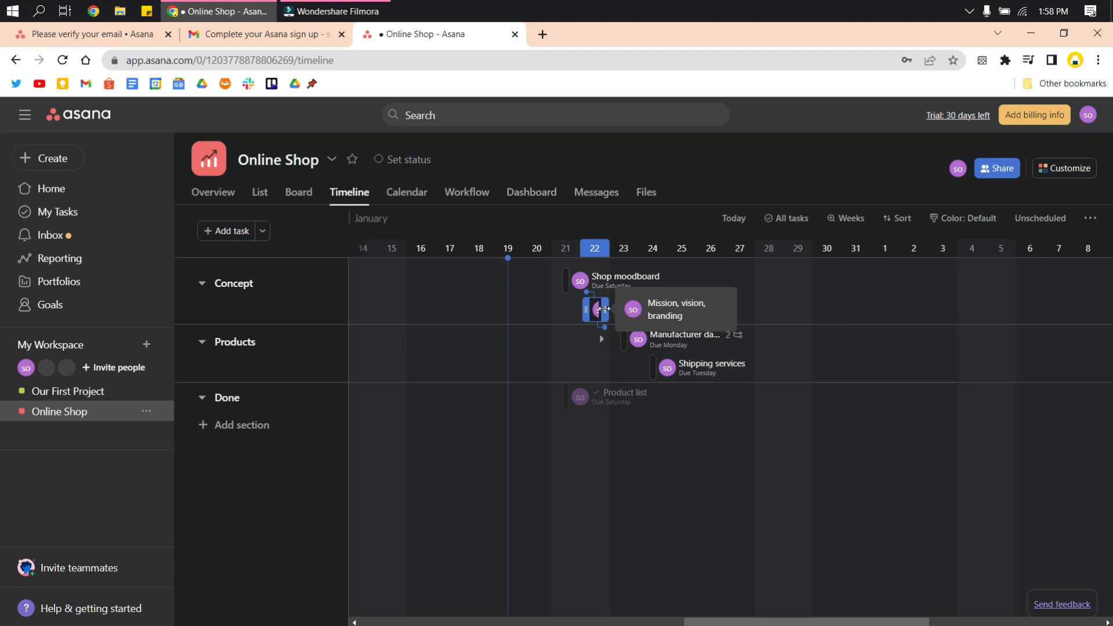
Extend the Mission, vision, branding task on the timeline to Jan 22 – 27 and check its dates in the List view
{"action": "left_click_drag", "start_coordinate": [608, 308], "coordinate": [748, 313]}
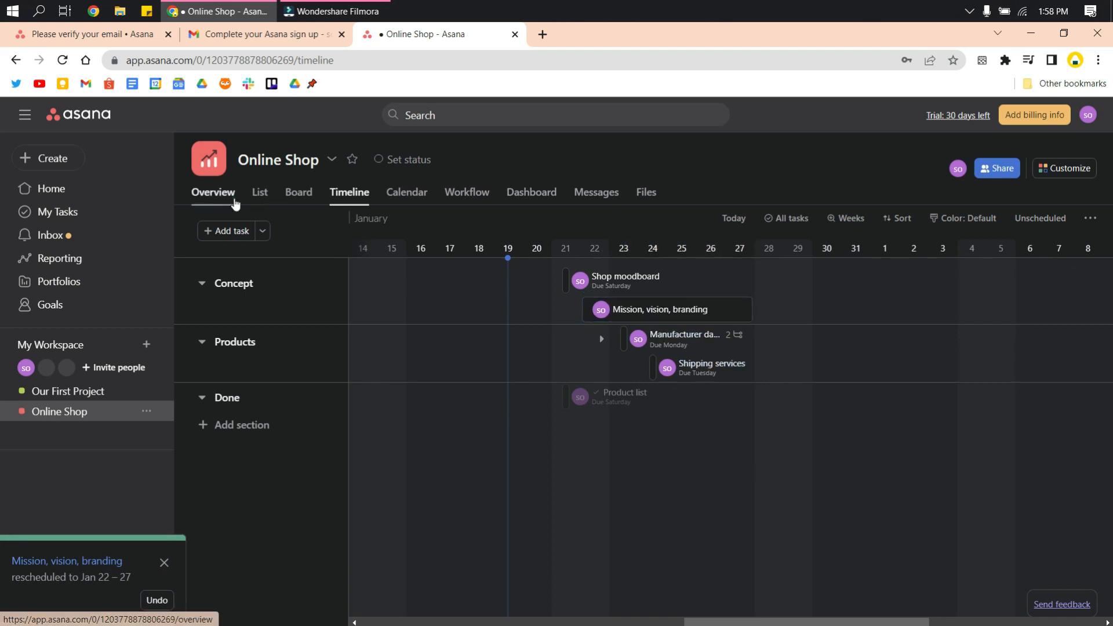
{"action": "left_click", "coordinate": [235, 196]}
{"action": "left_click", "coordinate": [260, 193]}
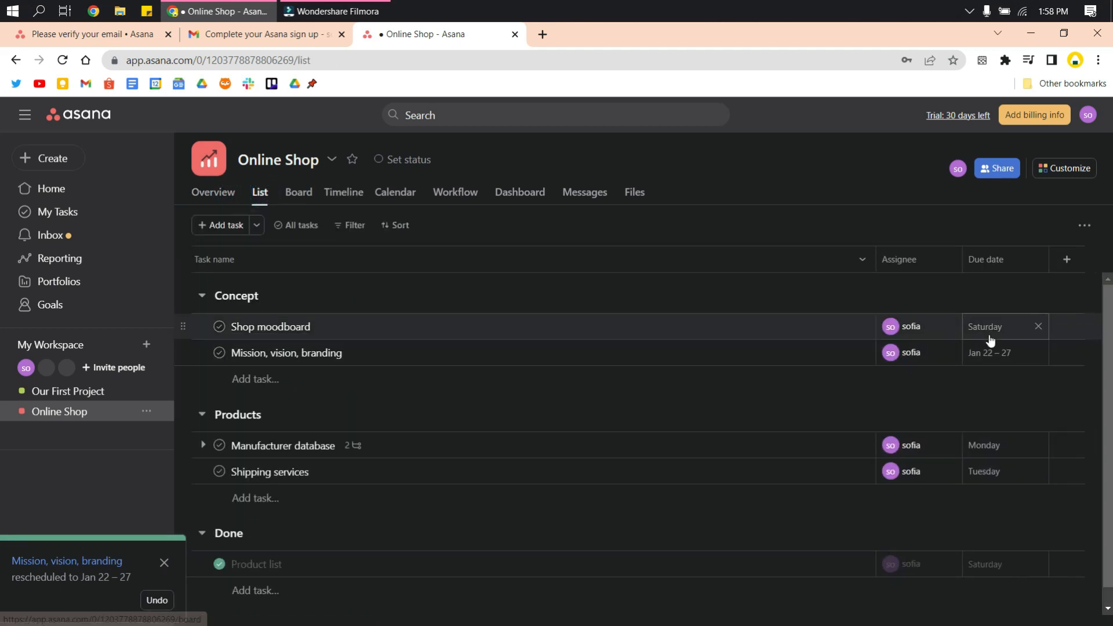
Look over the project's tasks in the Calendar view and examine the options on the Workflow page
{"action": "left_click", "coordinate": [344, 192]}
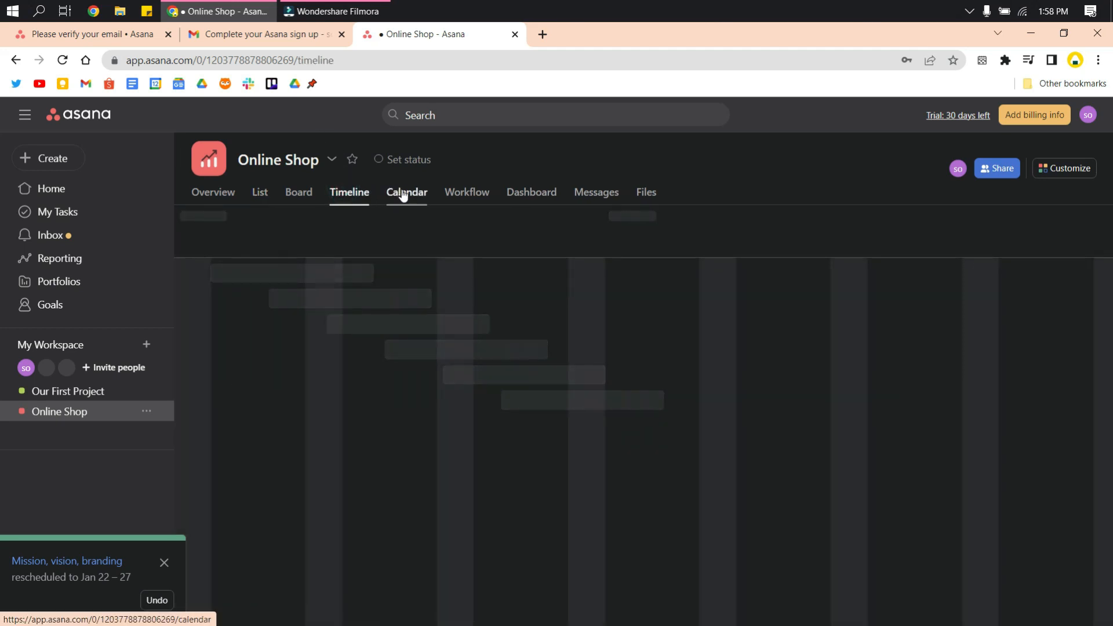
{"action": "left_click", "coordinate": [413, 192]}
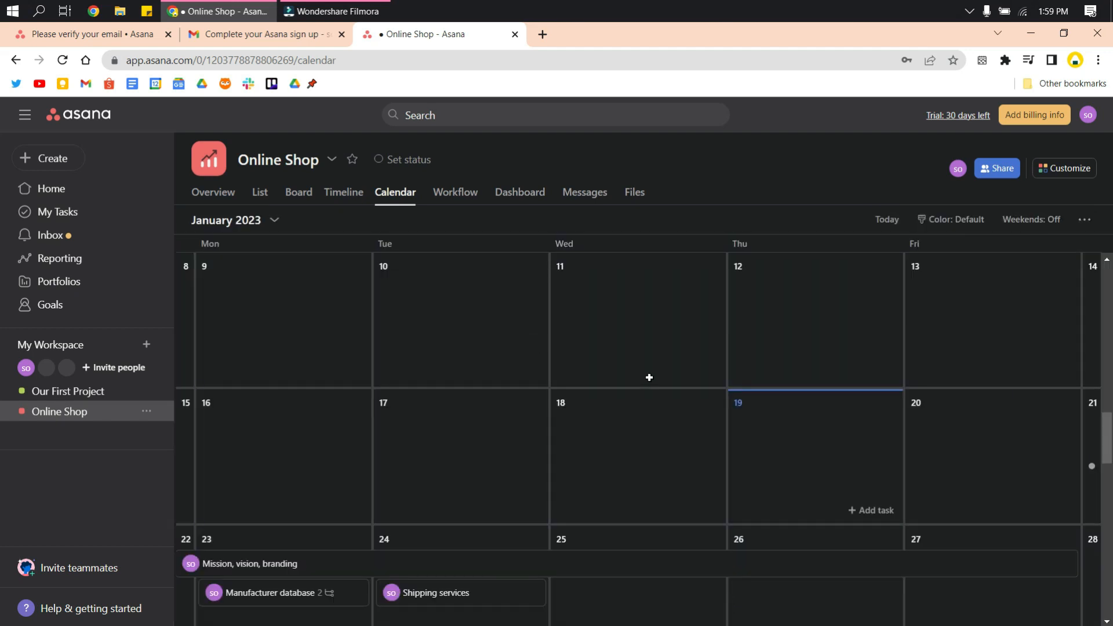
{"action": "scroll", "coordinate": [628, 484], "scroll_direction": "down", "scroll_amount": 1}
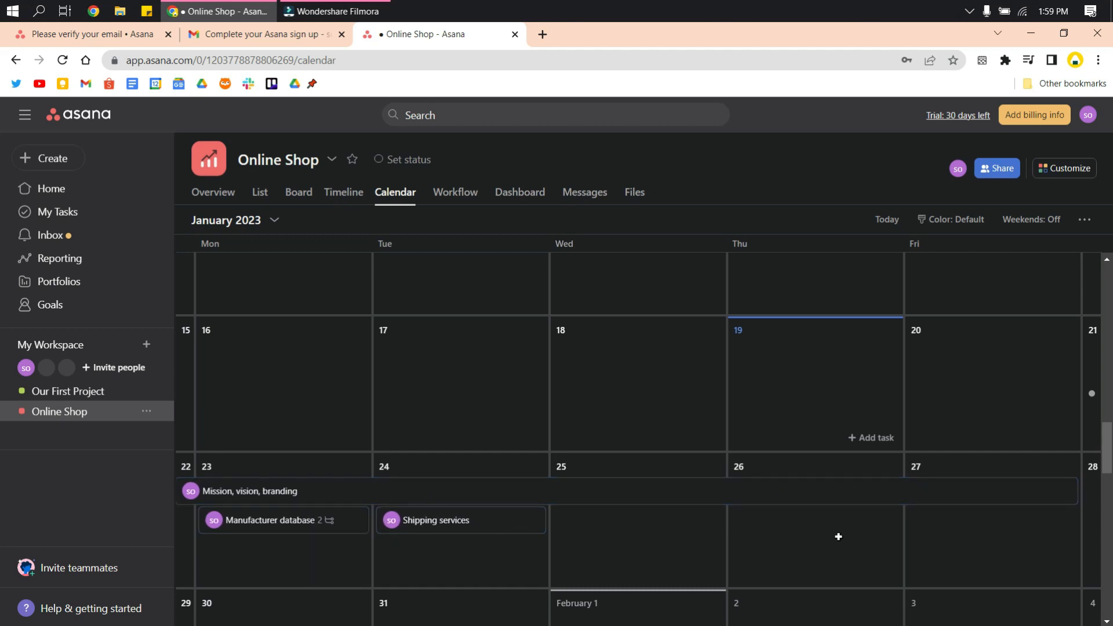
{"action": "left_click", "coordinate": [461, 198]}
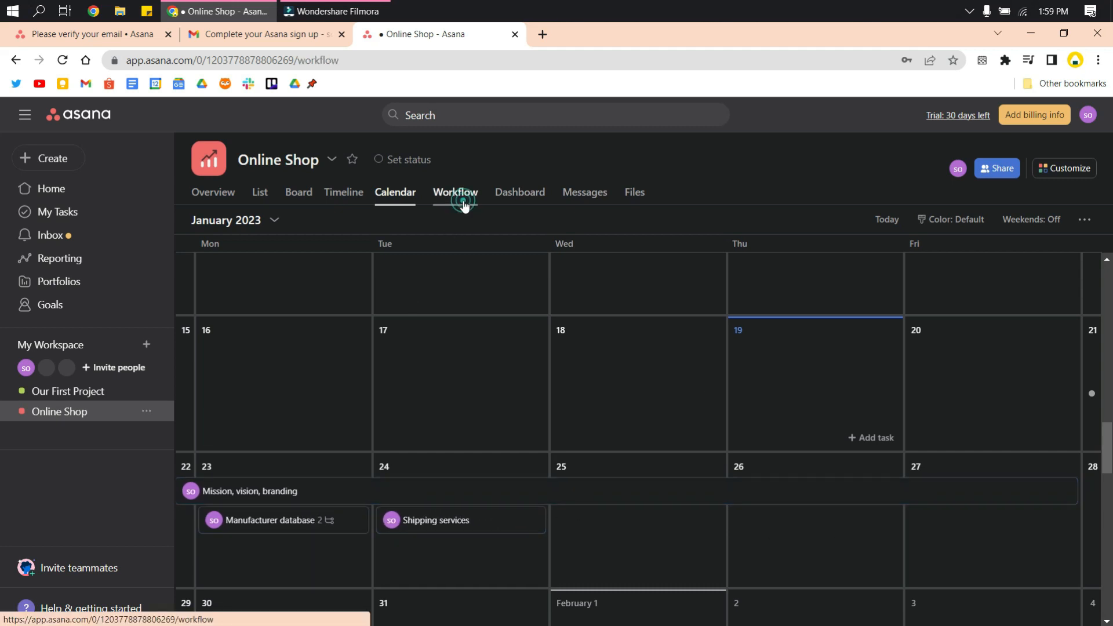
{"action": "scroll", "coordinate": [661, 390], "scroll_direction": "down", "scroll_amount": 1}
{"action": "scroll", "coordinate": [875, 430], "scroll_direction": "up", "scroll_amount": 2}
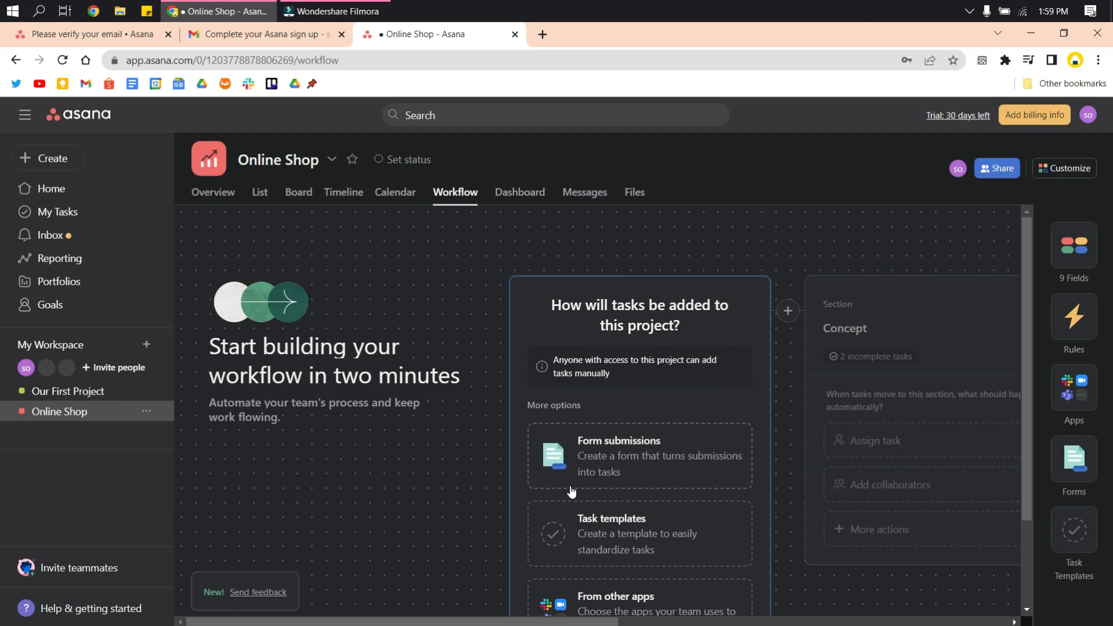
Examine the Online Shop project's Dashboard charts, including total tasks by completion status, and view its Messages and Files pages
{"action": "scroll", "coordinate": [607, 561], "scroll_direction": "down", "scroll_amount": 1}
{"action": "left_click", "coordinate": [520, 194]}
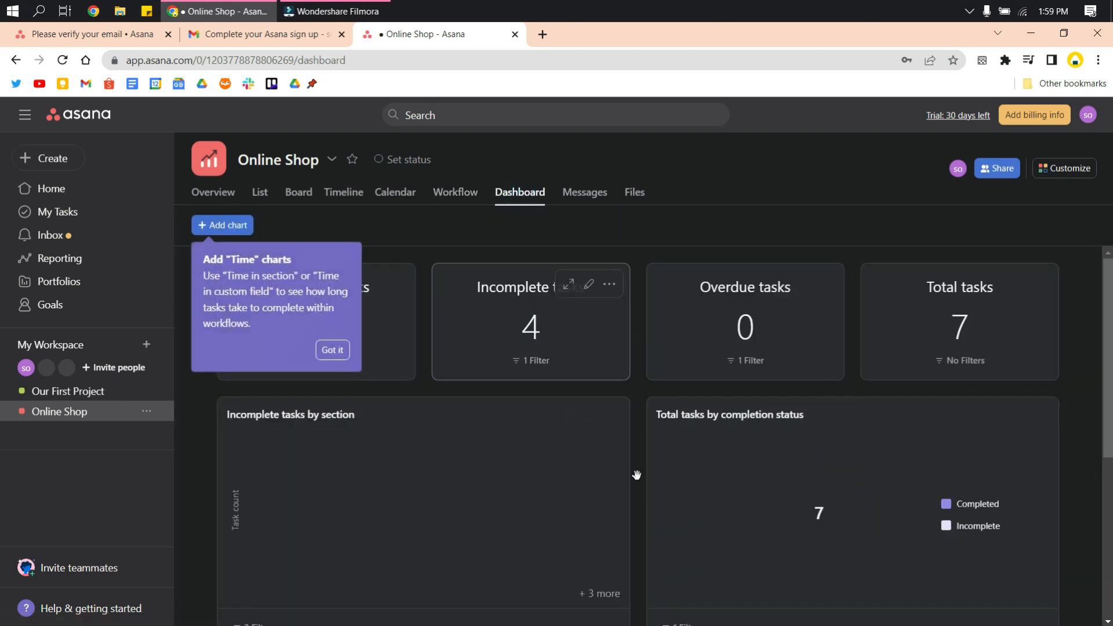
{"action": "mouse_move", "coordinate": [867, 524]}
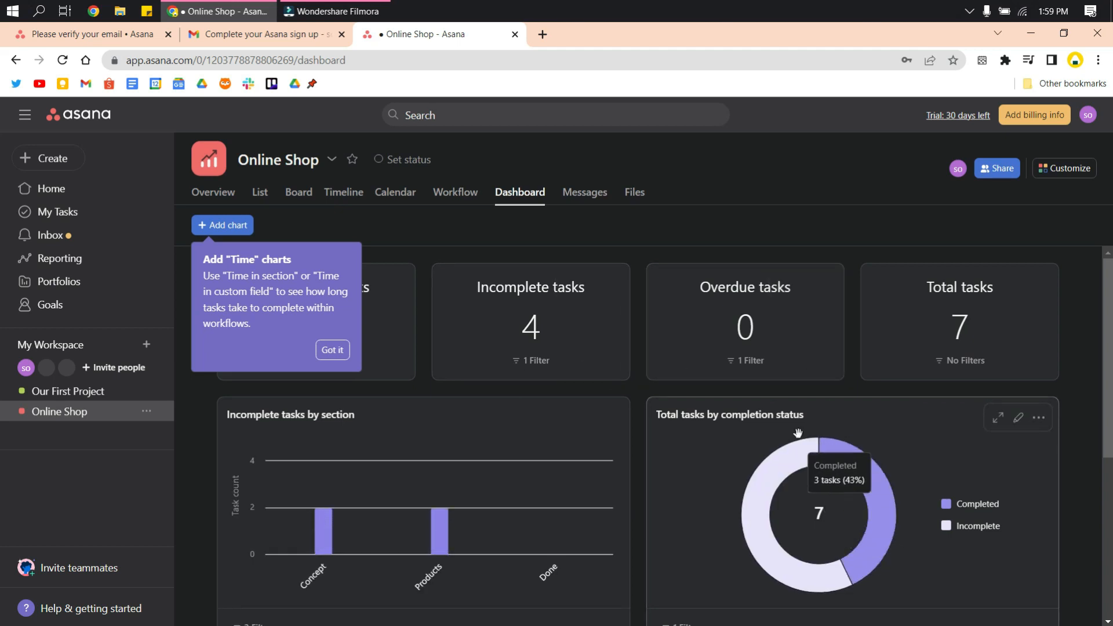
{"action": "left_click", "coordinate": [590, 197]}
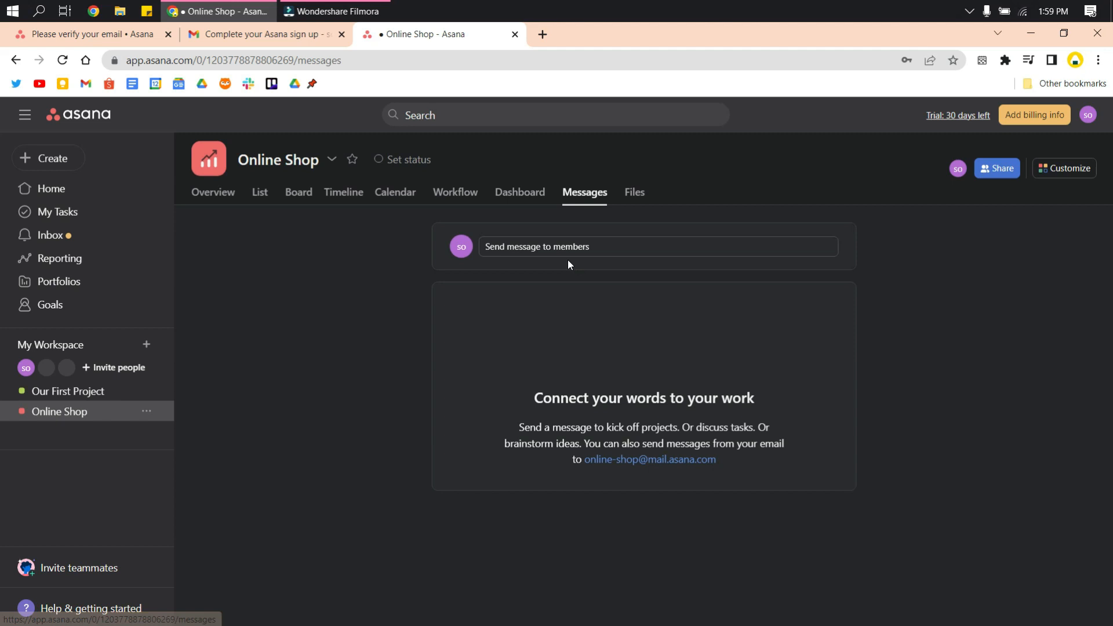
{"action": "left_click", "coordinate": [636, 192]}
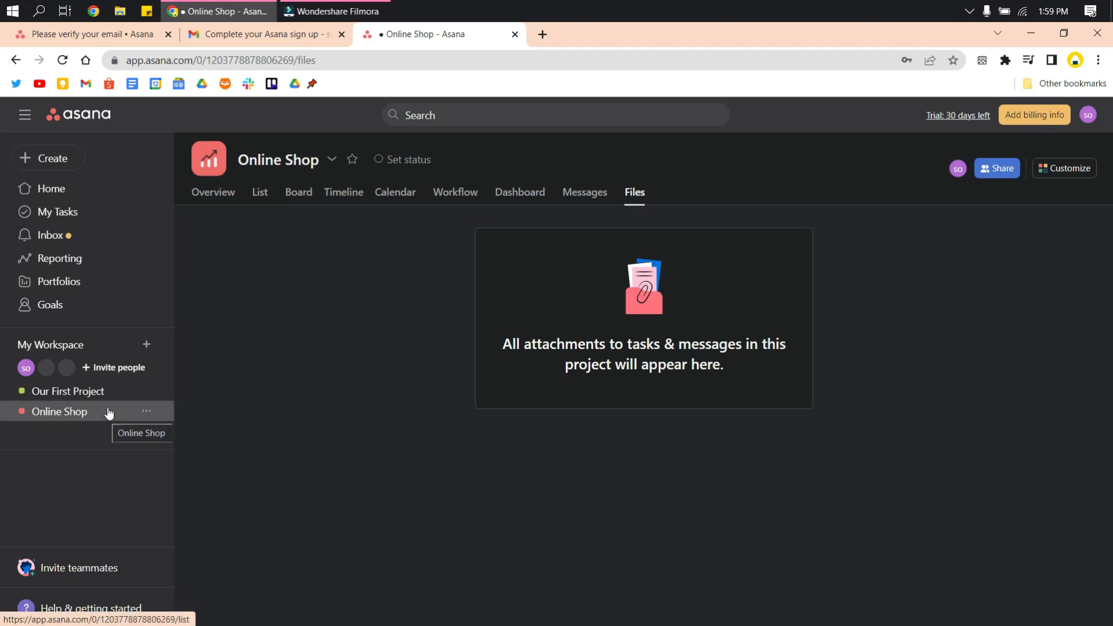
In the My Tasks list, mark the Shipping services and Schedule brainstorm tasks complete
{"action": "left_click", "coordinate": [62, 212]}
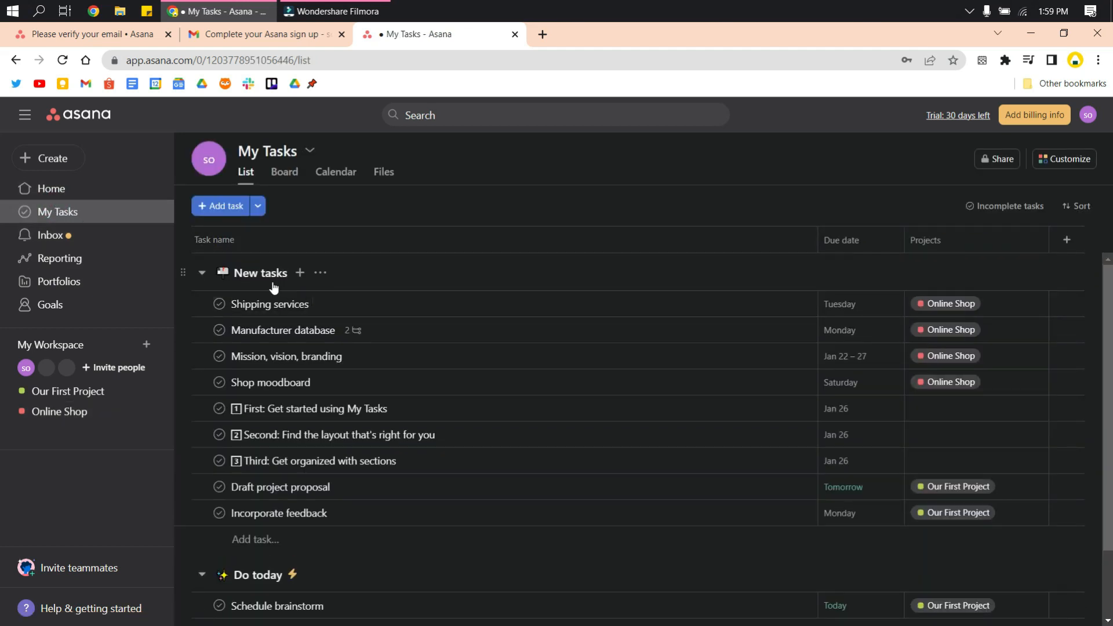
{"action": "scroll", "coordinate": [250, 436], "scroll_direction": "down", "scroll_amount": 1}
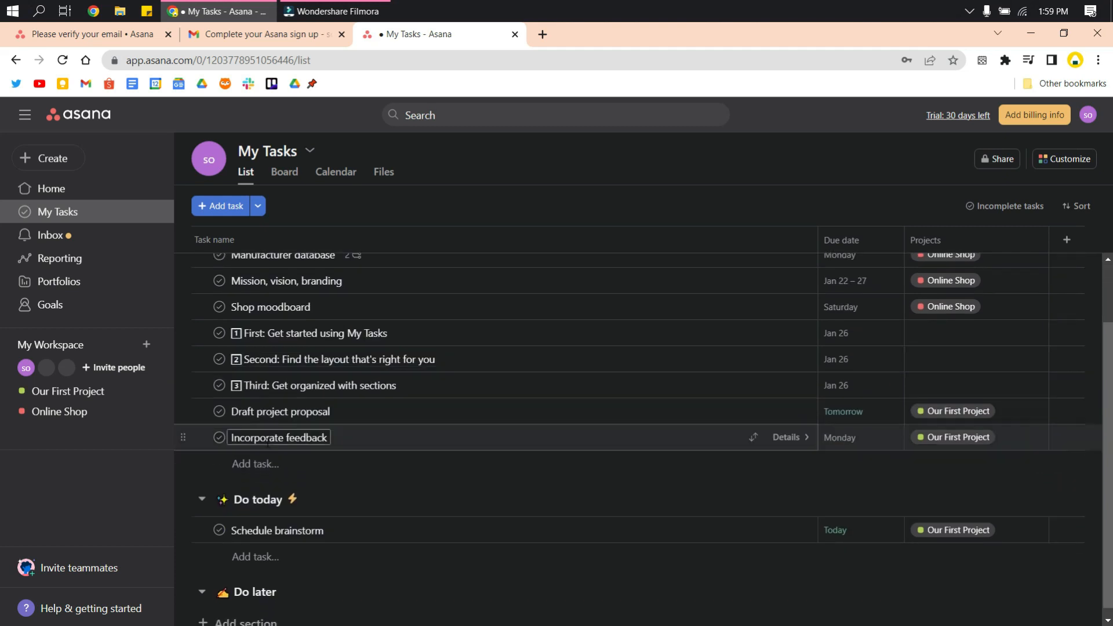
{"action": "scroll", "coordinate": [285, 517], "scroll_direction": "up", "scroll_amount": 1}
{"action": "scroll", "coordinate": [284, 476], "scroll_direction": "up", "scroll_amount": 1}
{"action": "left_click", "coordinate": [220, 305]}
{"action": "scroll", "coordinate": [282, 582], "scroll_direction": "down", "scroll_amount": 1}
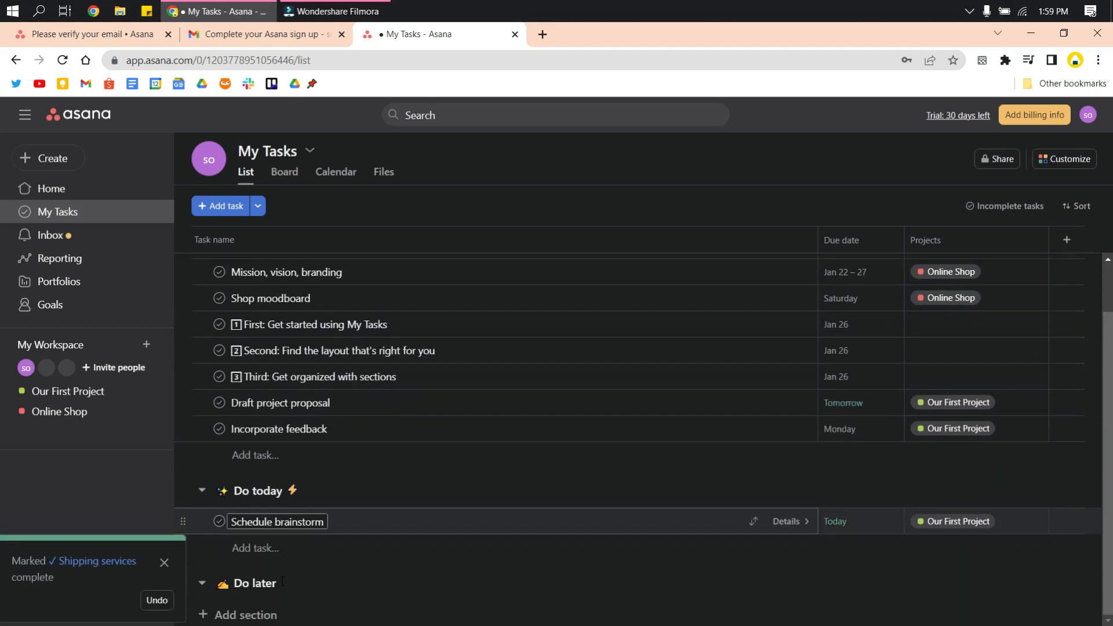
{"action": "scroll", "coordinate": [277, 525], "scroll_direction": "up", "scroll_amount": 1}
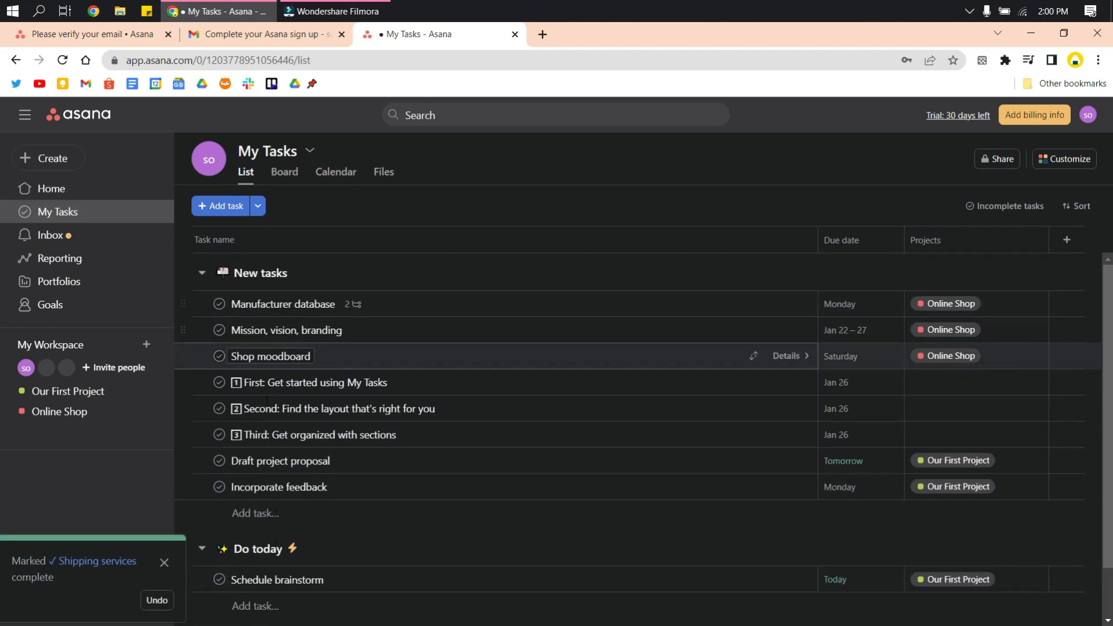
{"action": "left_click", "coordinate": [220, 579]}
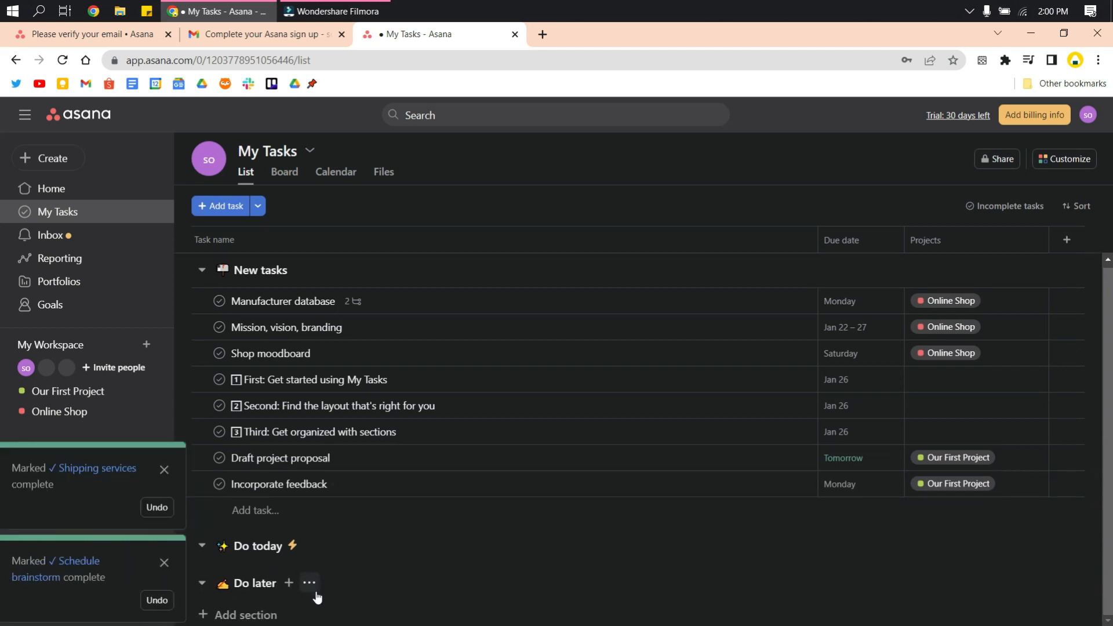
Add a new section below Do later in the My Tasks list, leaving its name blank
{"action": "left_click", "coordinate": [269, 613]}
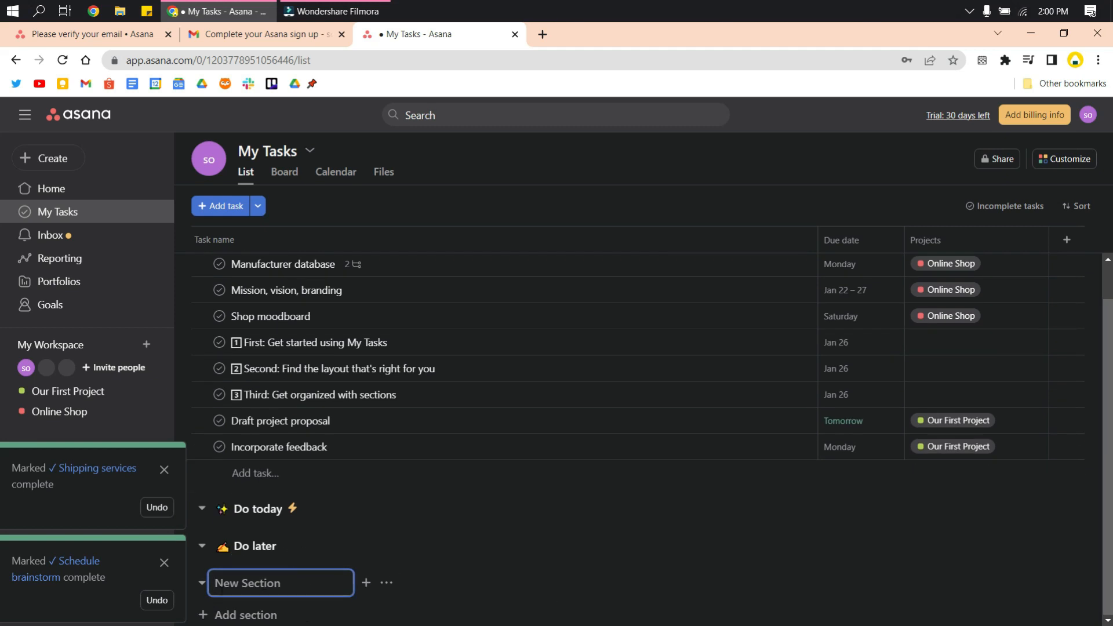
{"action": "left_click", "coordinate": [635, 589]}
{"action": "scroll", "coordinate": [630, 580], "scroll_direction": "up", "scroll_amount": 1}
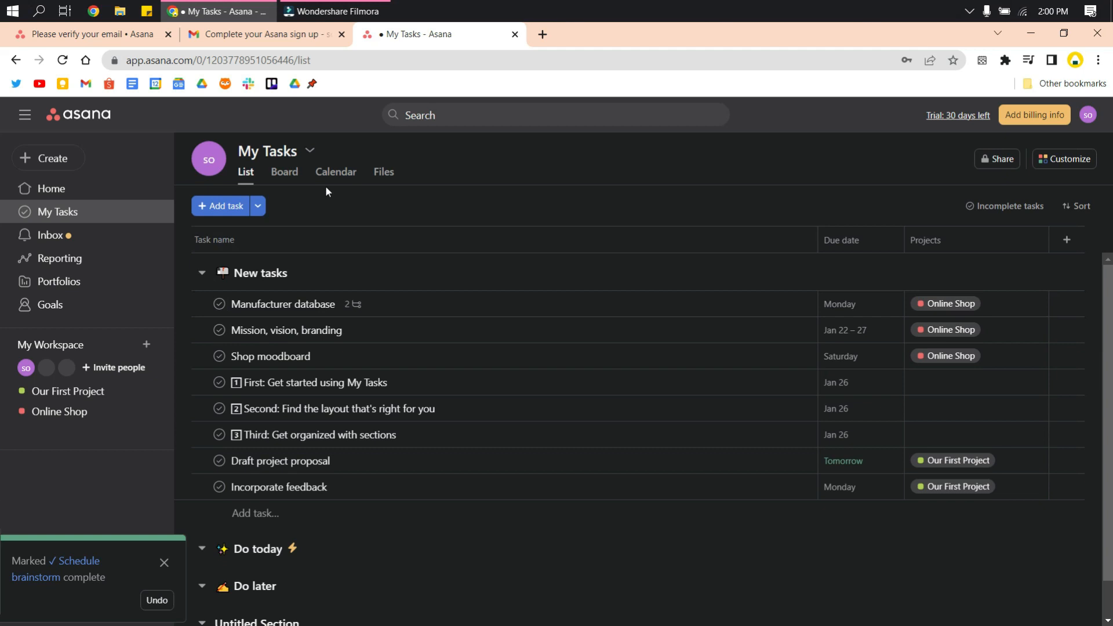
Look over My Tasks in the Board and Calendar views and open its Files page
{"action": "left_click", "coordinate": [295, 173]}
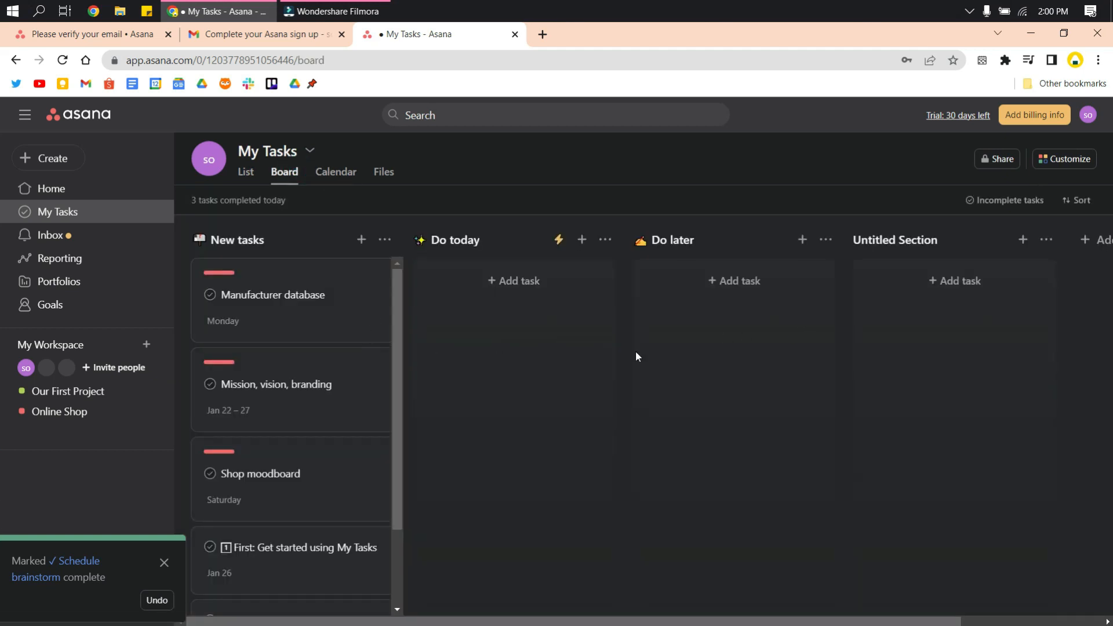
{"action": "left_click", "coordinate": [338, 181]}
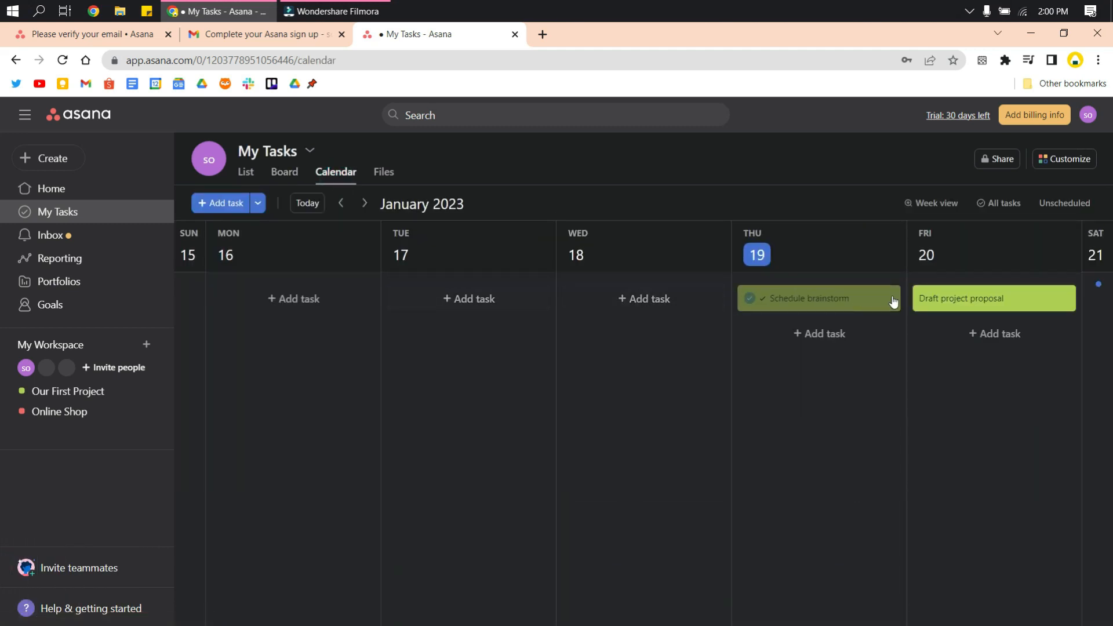
{"action": "left_click", "coordinate": [384, 172]}
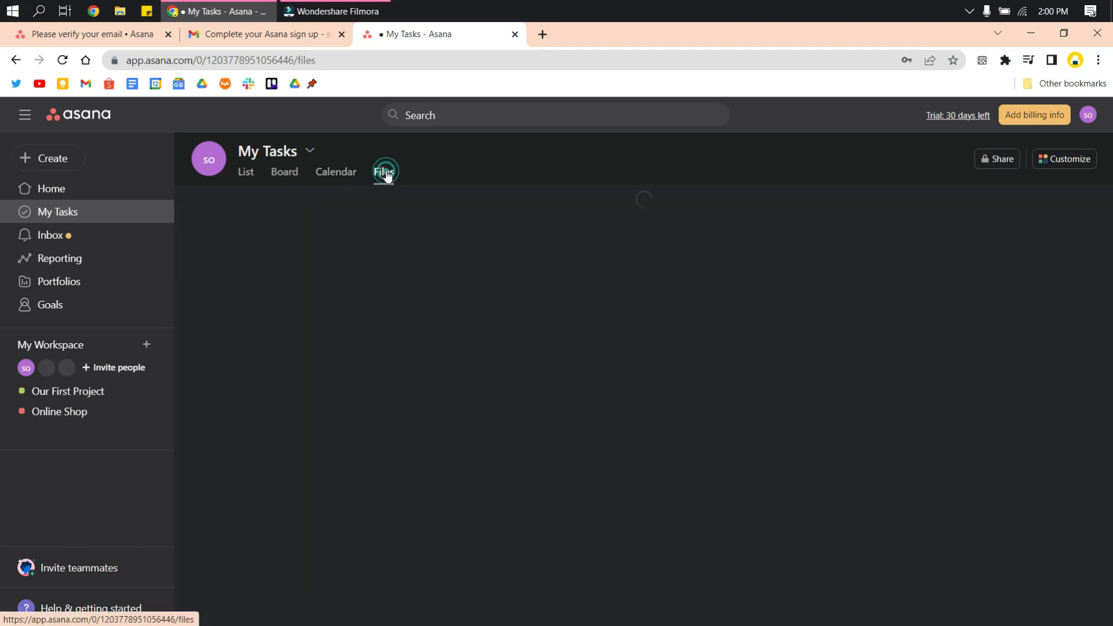